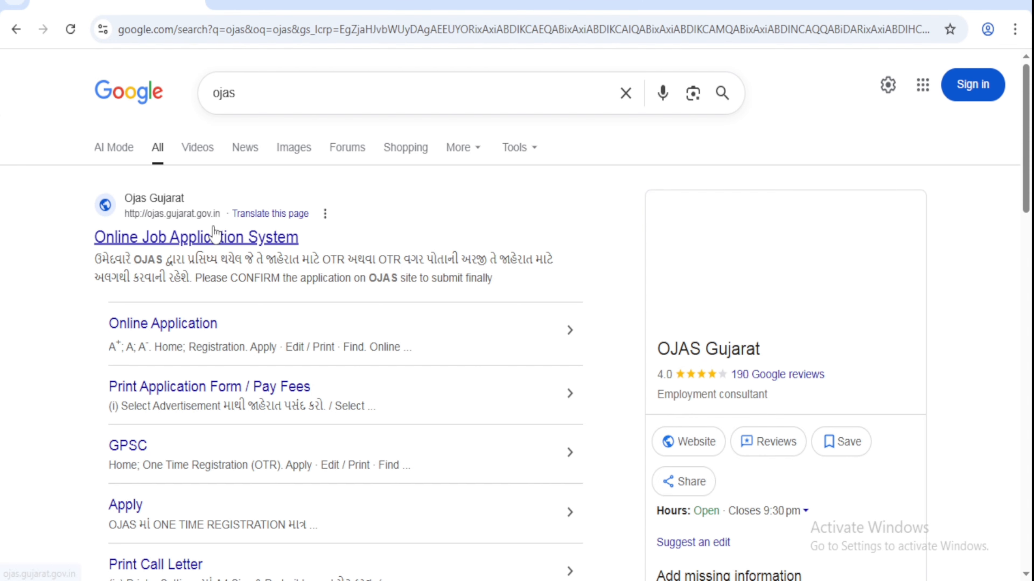
Step: Open the official OJAS website and go to the list of current advertisements
click(324, 241)
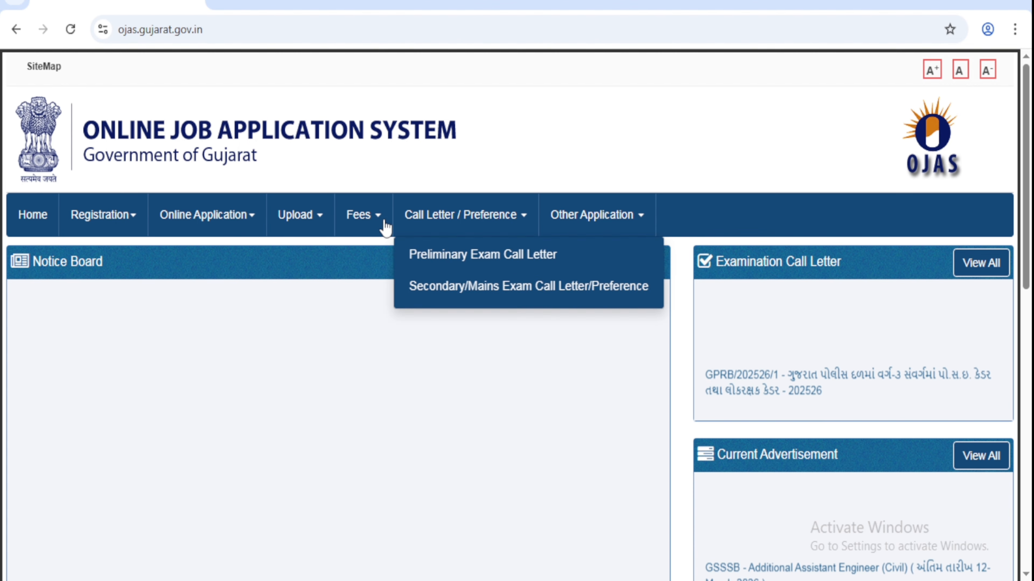
mouse_move(304, 221)
mouse_move(250, 224)
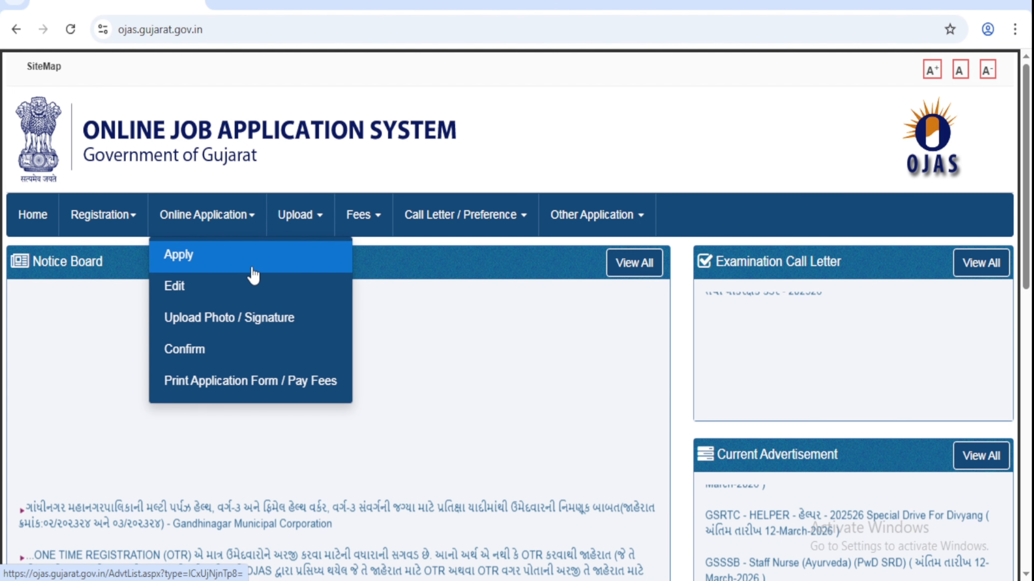
click(214, 259)
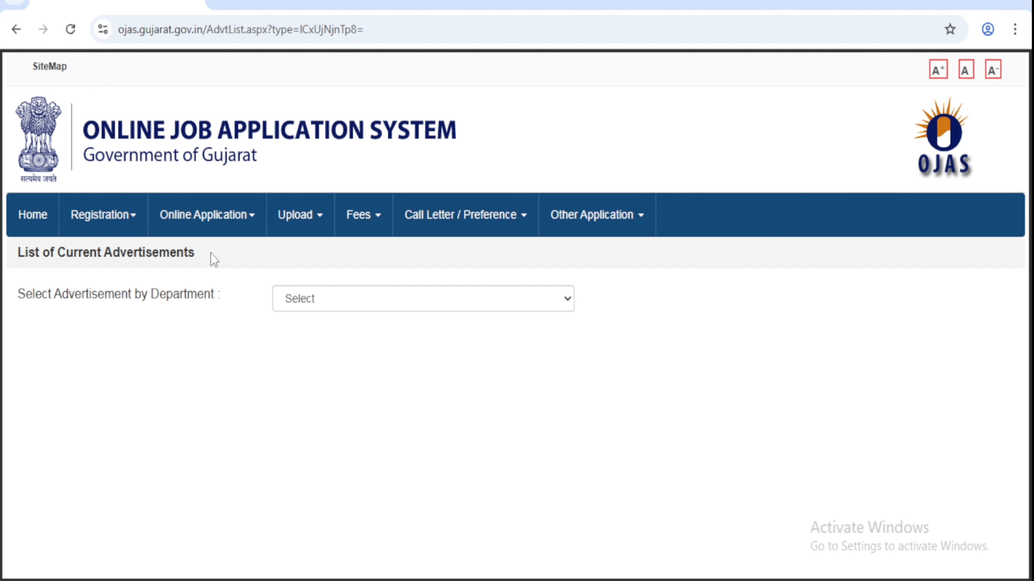
Step: Filter the advertisements to GSSSB and highlight the Multi Purpose Health Worker (Male) posting
click(301, 308)
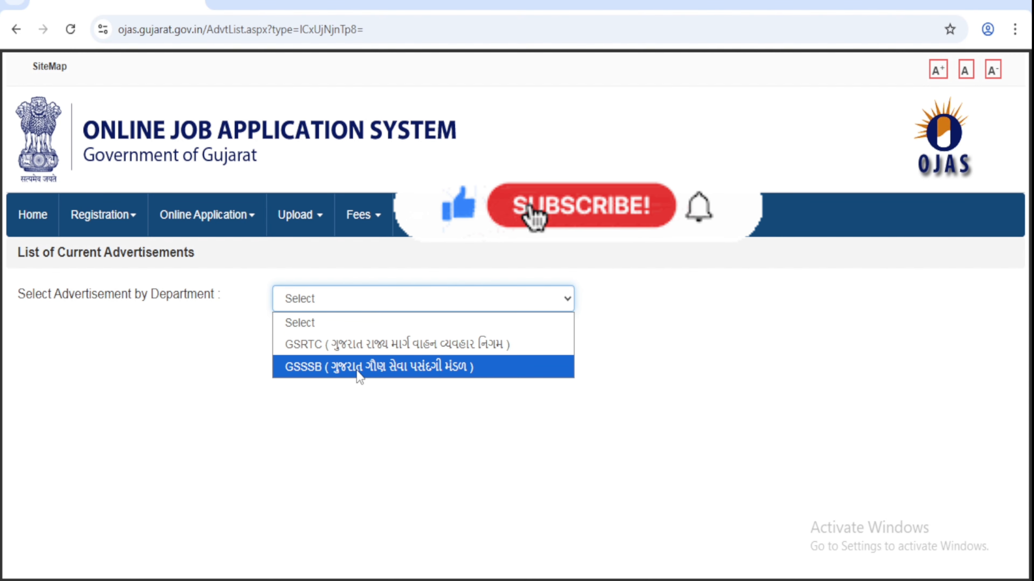
click(403, 376)
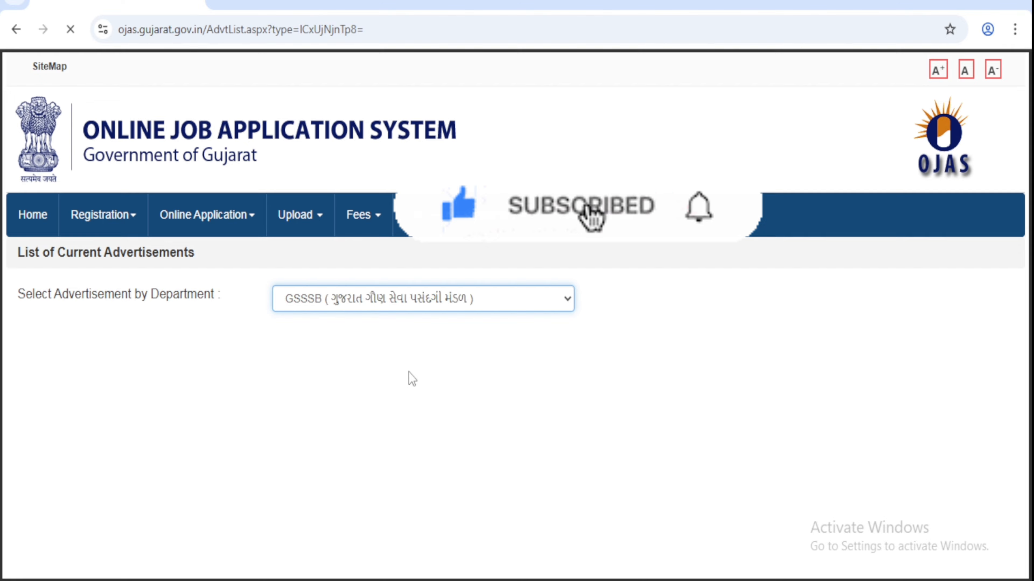
scroll(407, 378, down, 4)
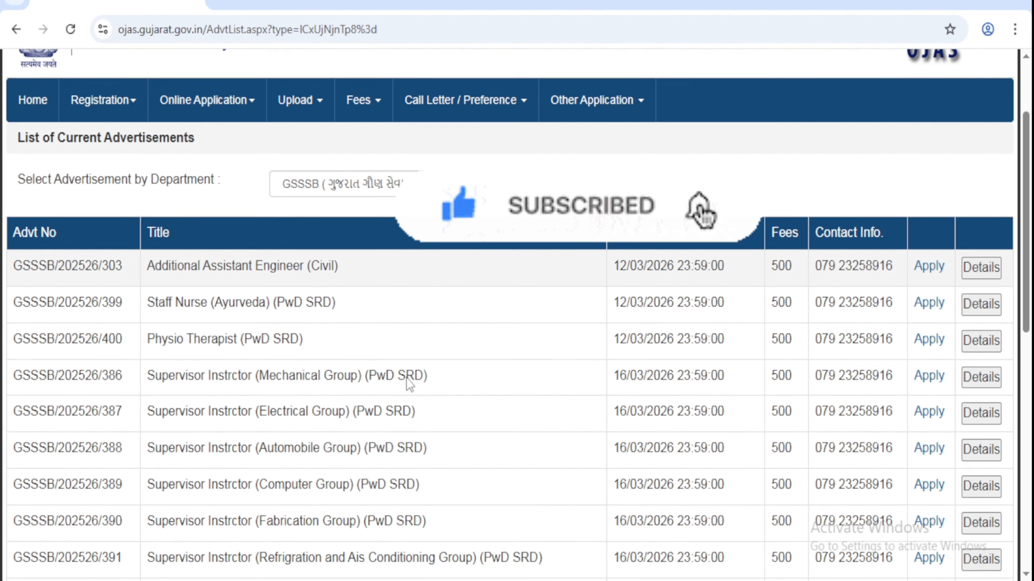
scroll(406, 379, down, 8)
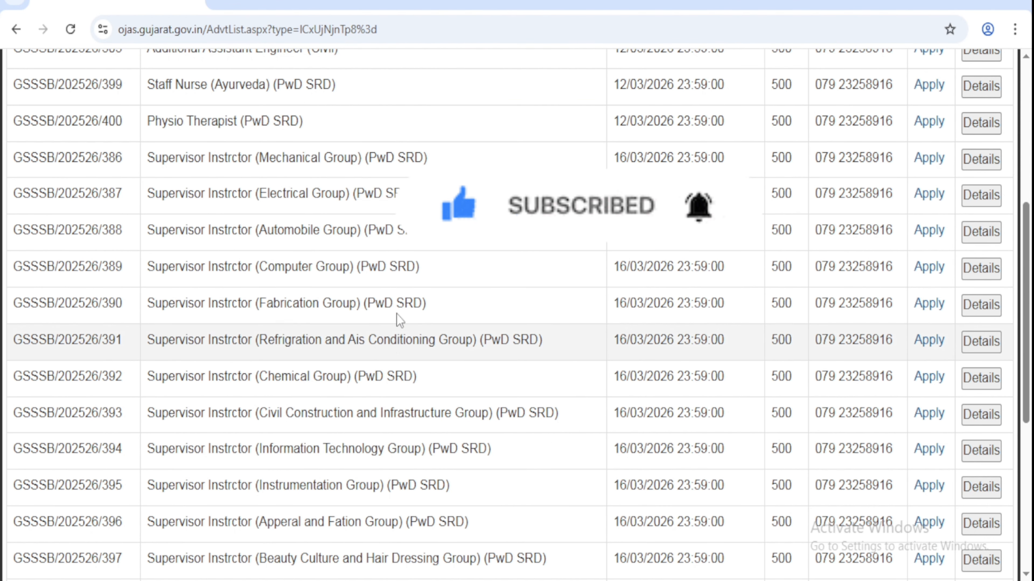
scroll(394, 298, down, 5)
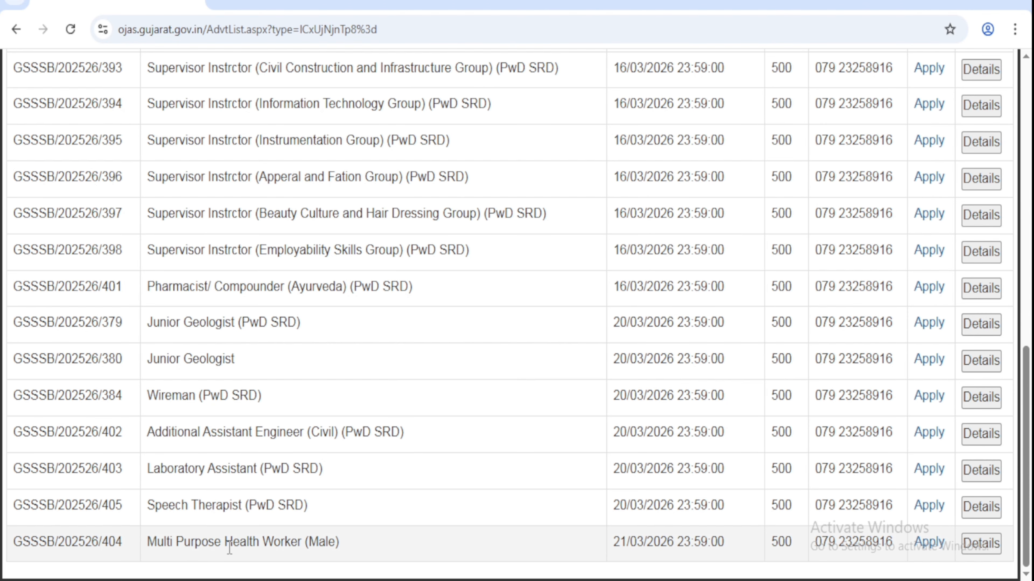
mouse_move(214, 545)
mouse_down()
mouse_move(433, 552)
mouse_move(513, 526)
mouse_move(667, 544)
mouse_move(626, 546)
mouse_up()
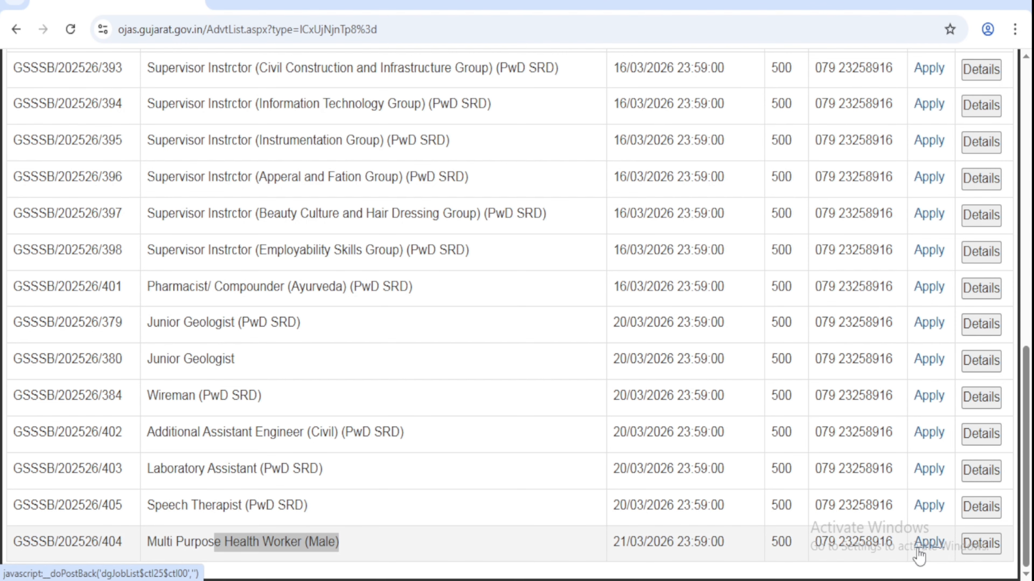
Step: Apply for advertisement GSSSB/202526/404 and skip the registration number to reach the blank form
click(931, 547)
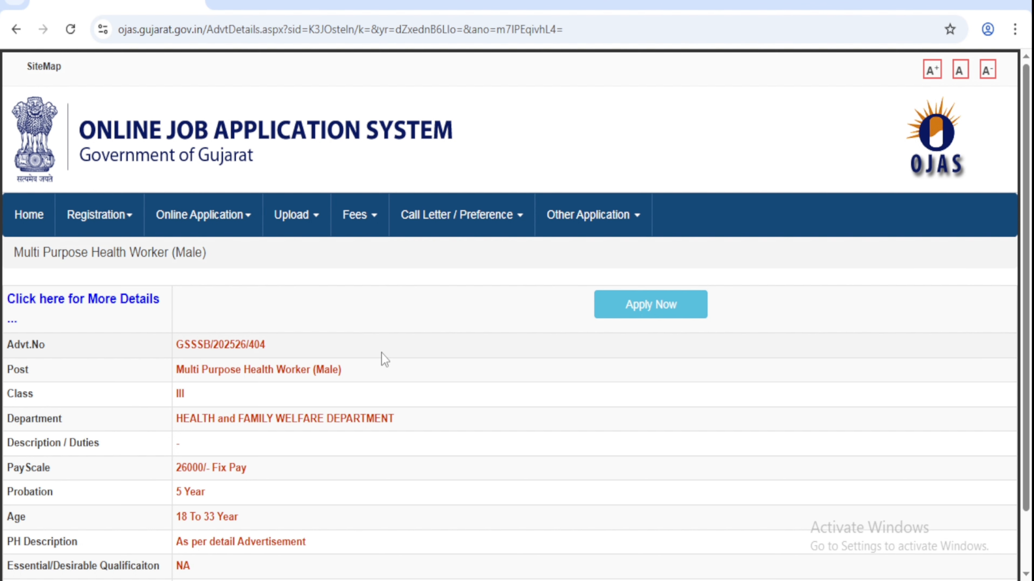
scroll(384, 359, down, 3)
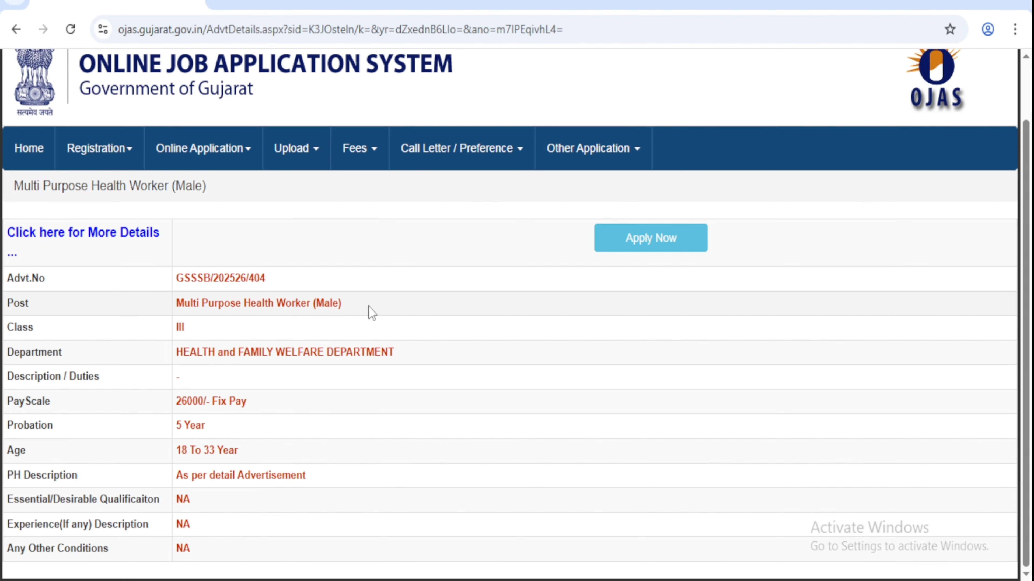
click(678, 246)
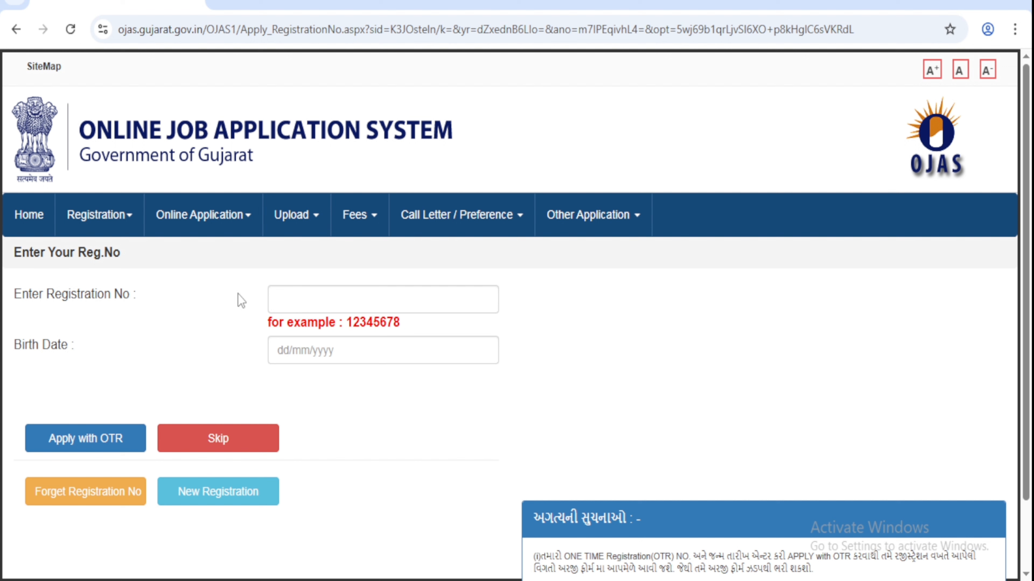
click(303, 294)
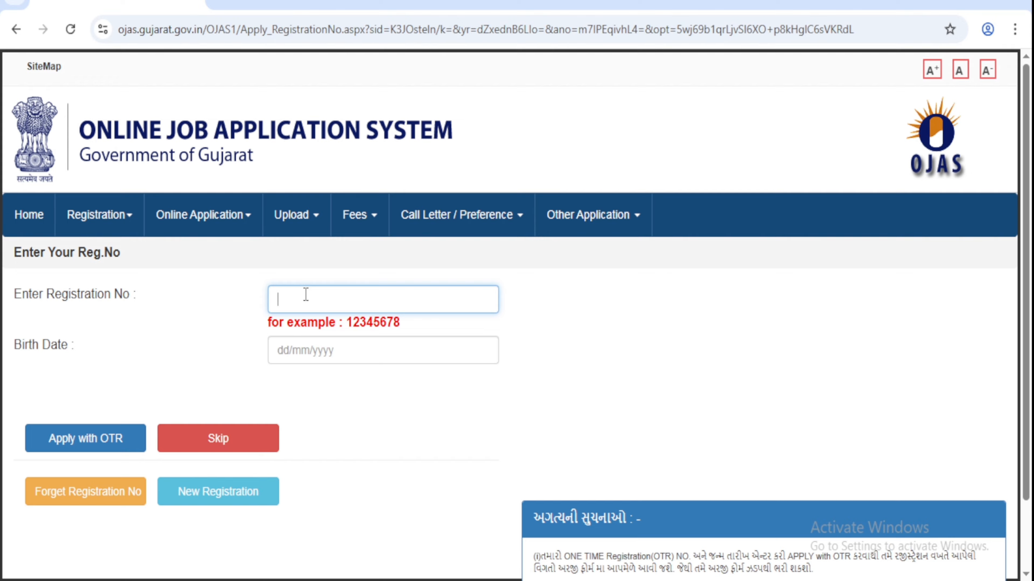
click(292, 350)
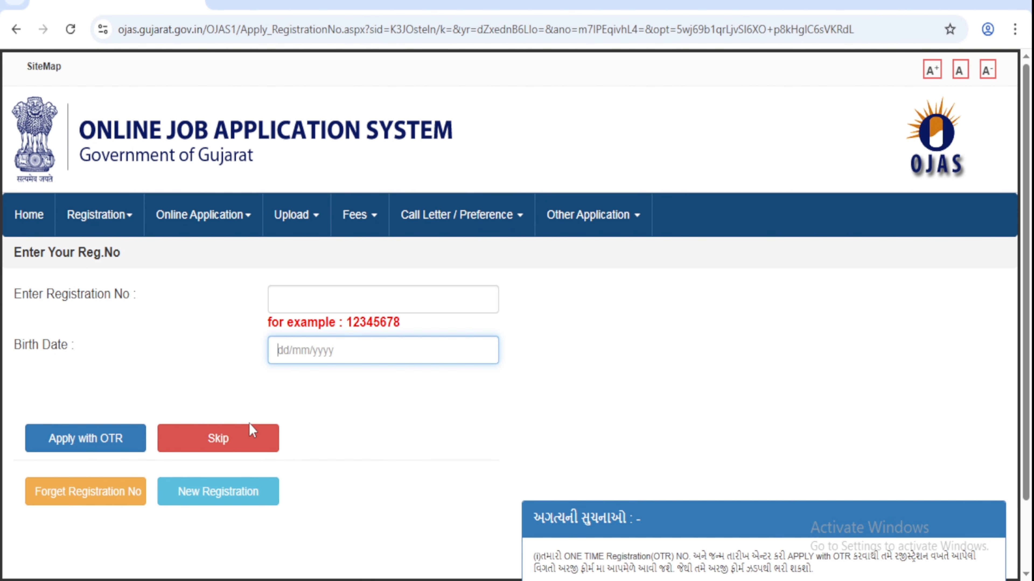
click(215, 441)
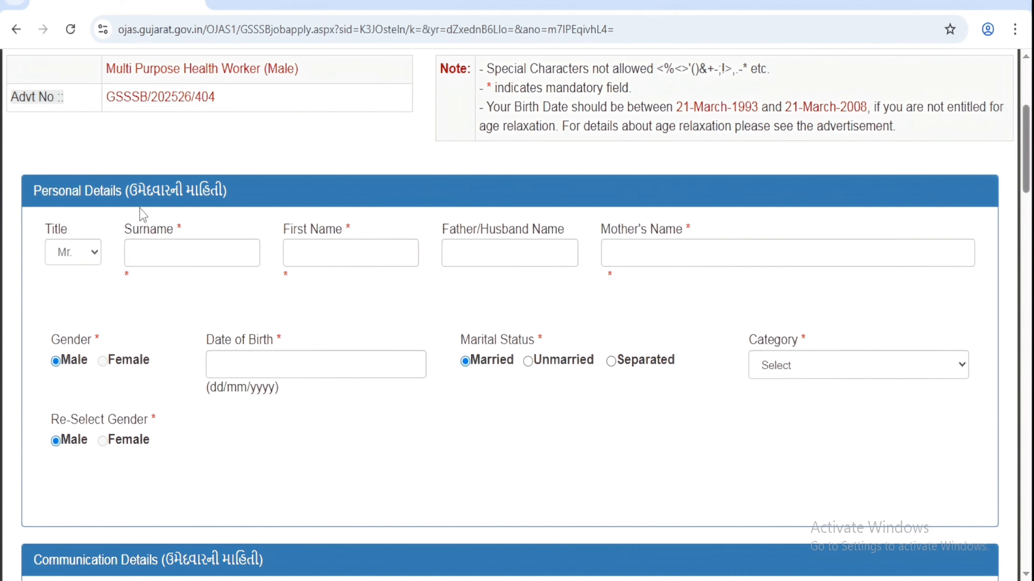
Step: Keep title Mr. and enter the applicant's surname and first name
click(68, 261)
click(67, 261)
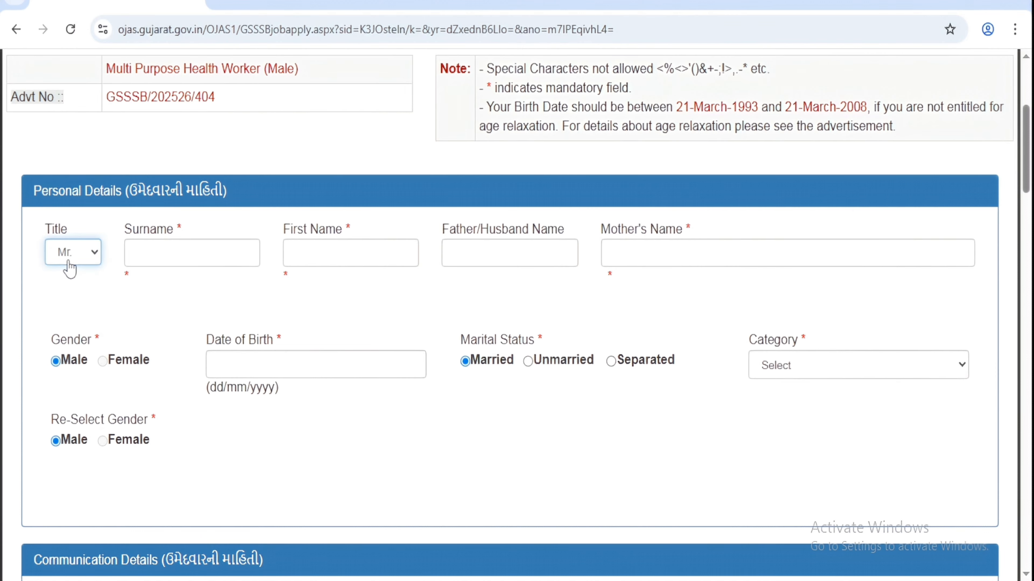
click(145, 257)
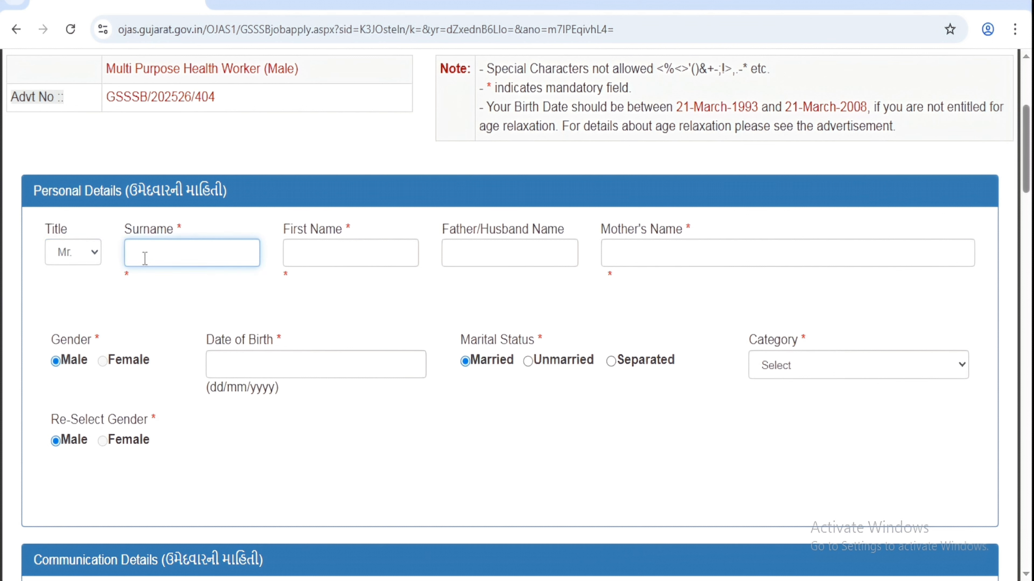
click(289, 264)
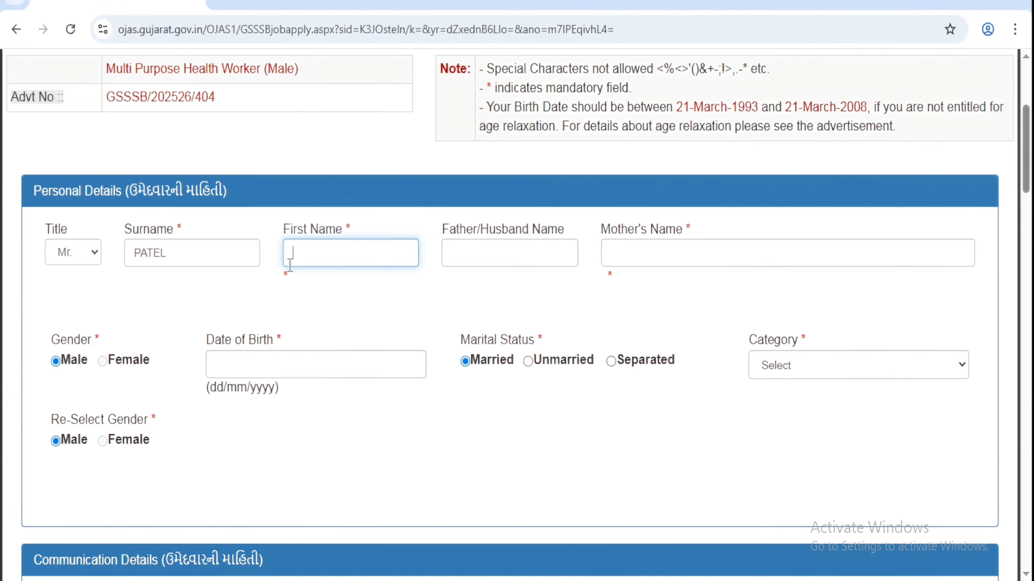
Step: Fill the father's name, keep Male as gender, and enter birth date 01/01/2000
key(Tab)
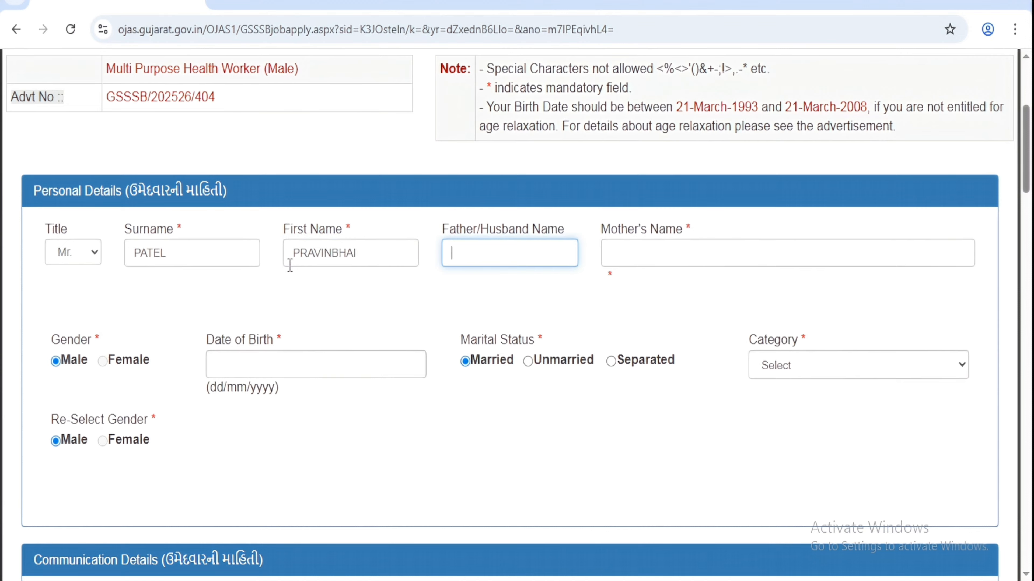
text(PRAVINBHAI)
click(663, 253)
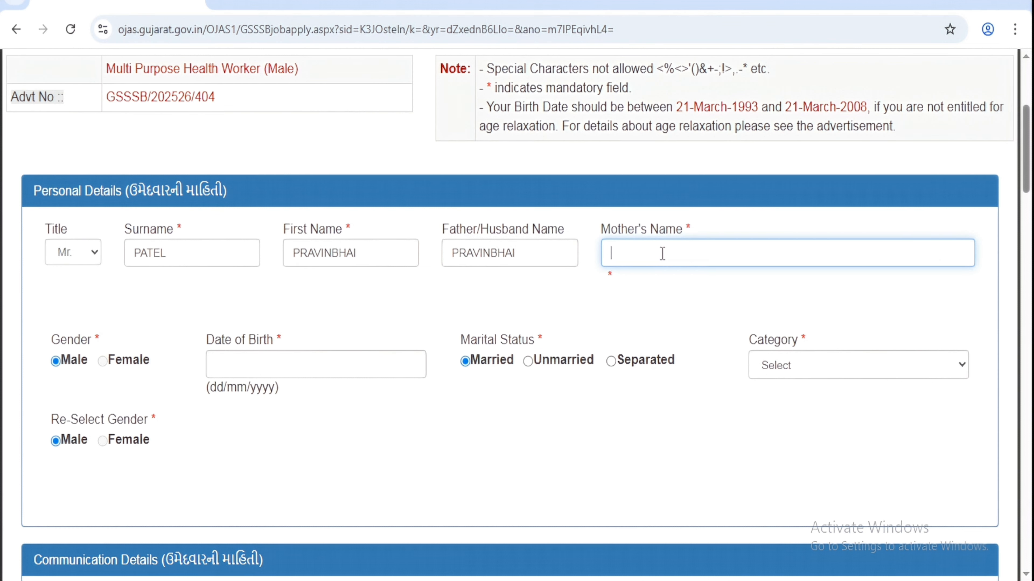
click(58, 361)
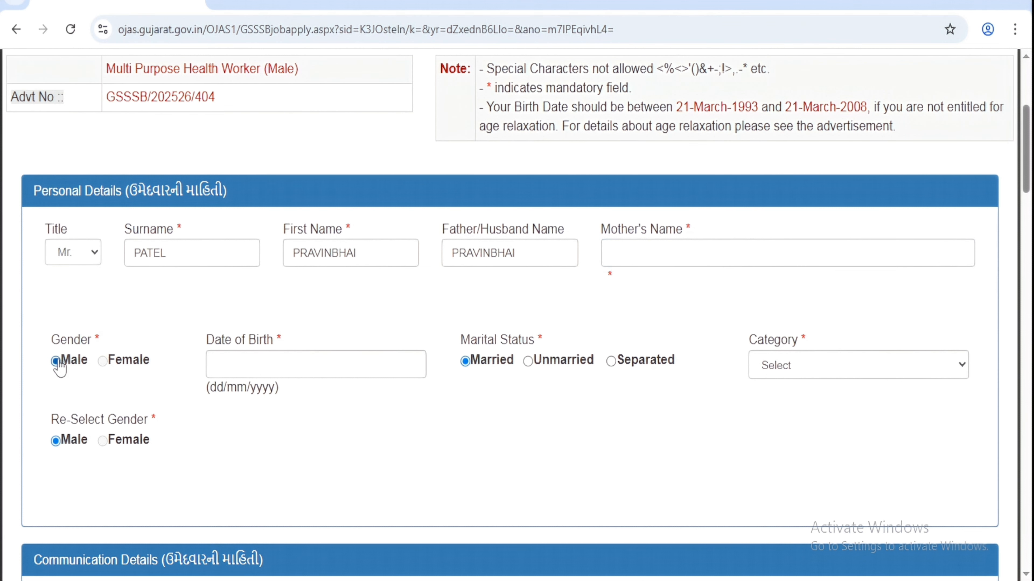
click(214, 371)
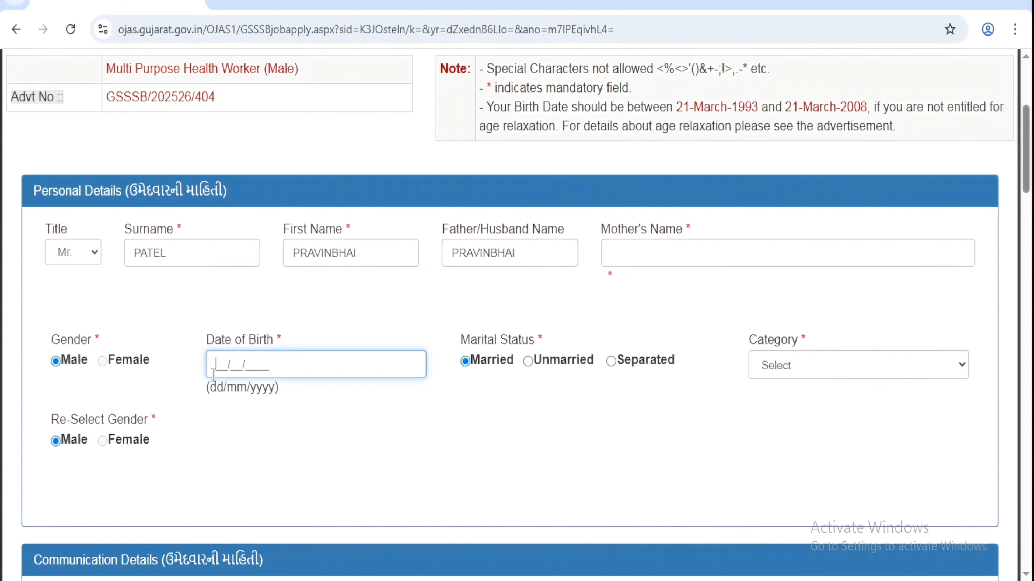
text(01/01/2000)
Step: Try General, then General(EWS) as category, inspecting the EWS certificate fields
drag(751, 338, 784, 339)
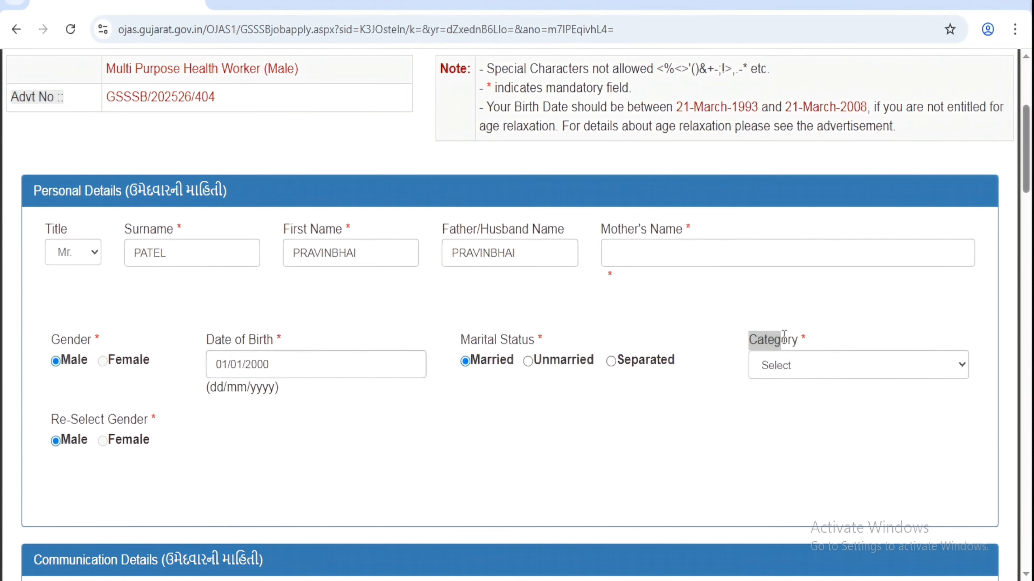
click(792, 365)
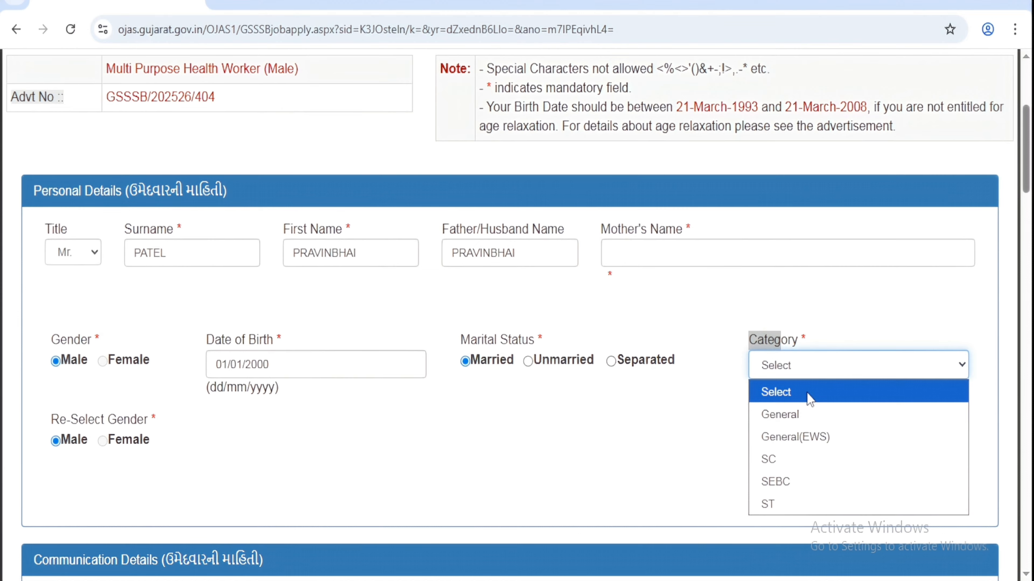
click(800, 411)
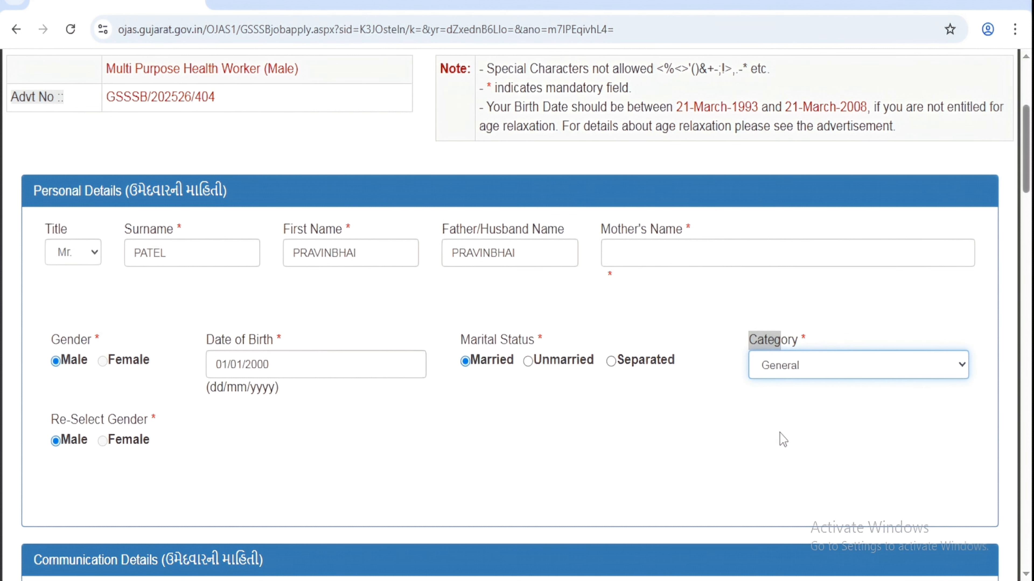
click(777, 365)
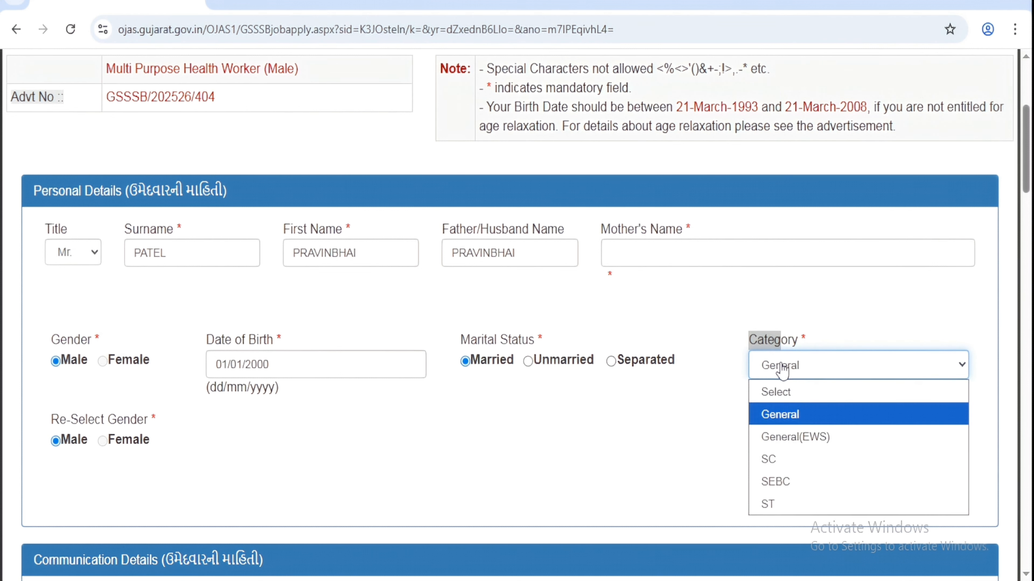
click(786, 437)
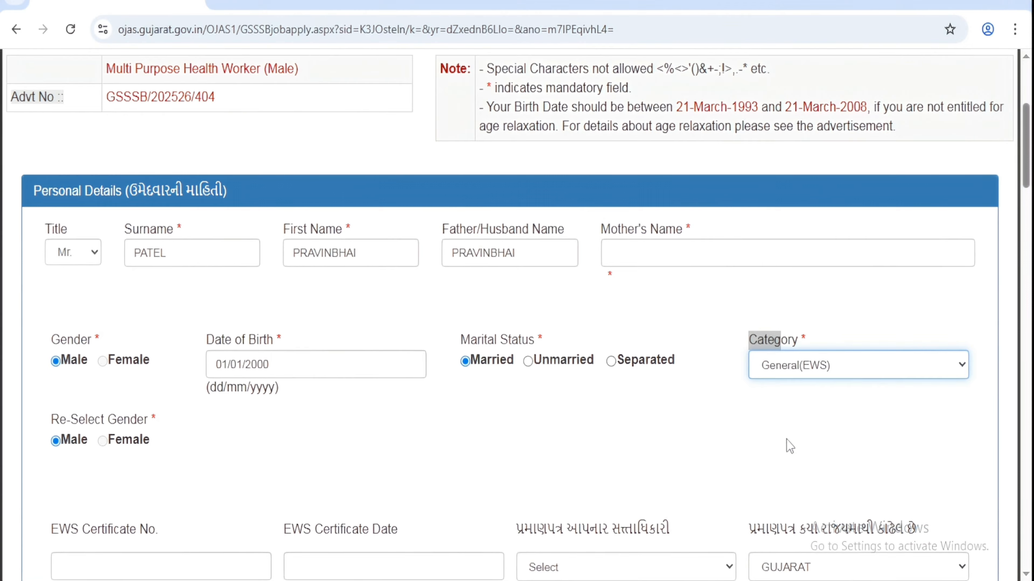
scroll(722, 428, down, 1)
scroll(721, 428, down, 1)
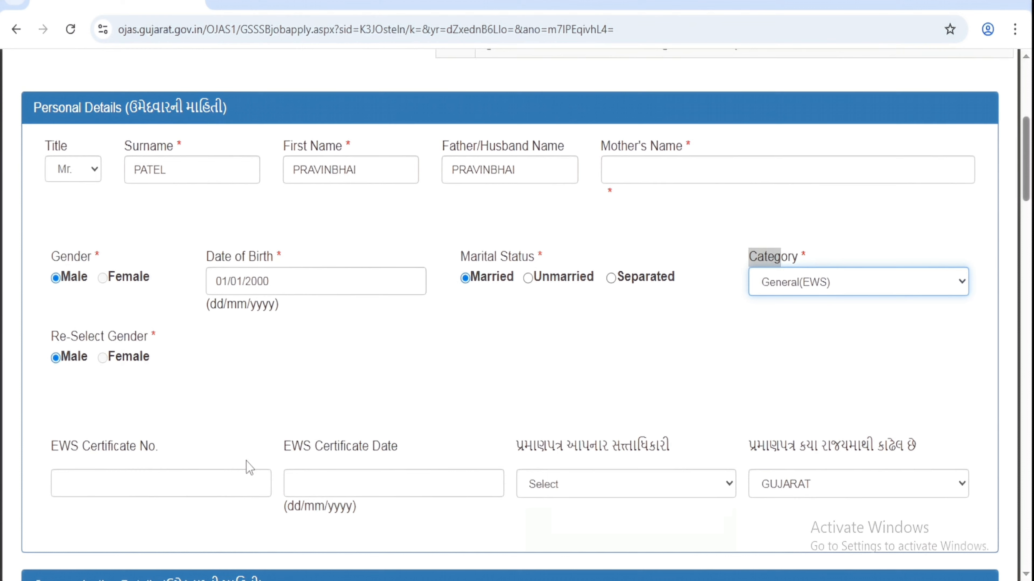
click(94, 483)
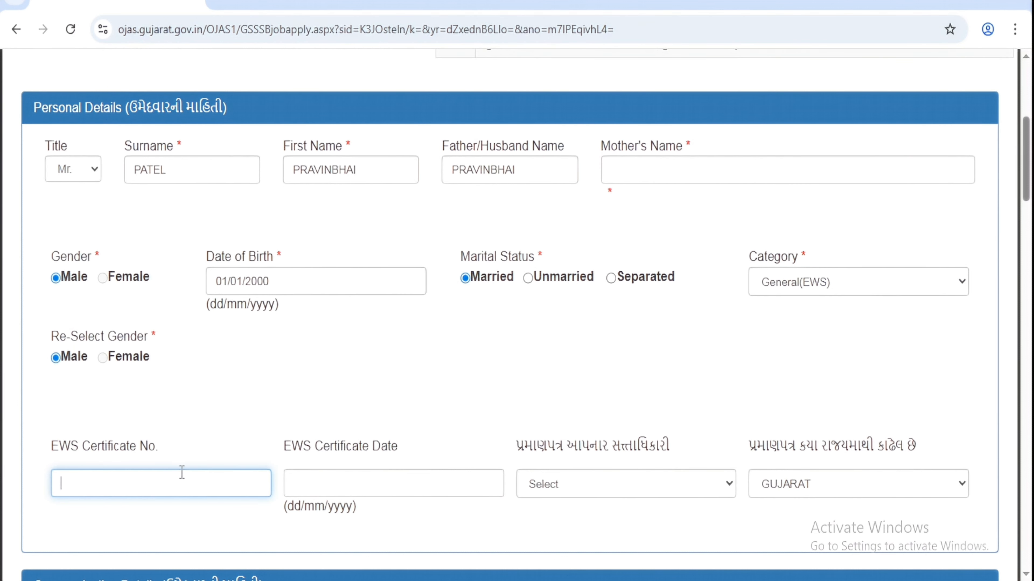
click(331, 475)
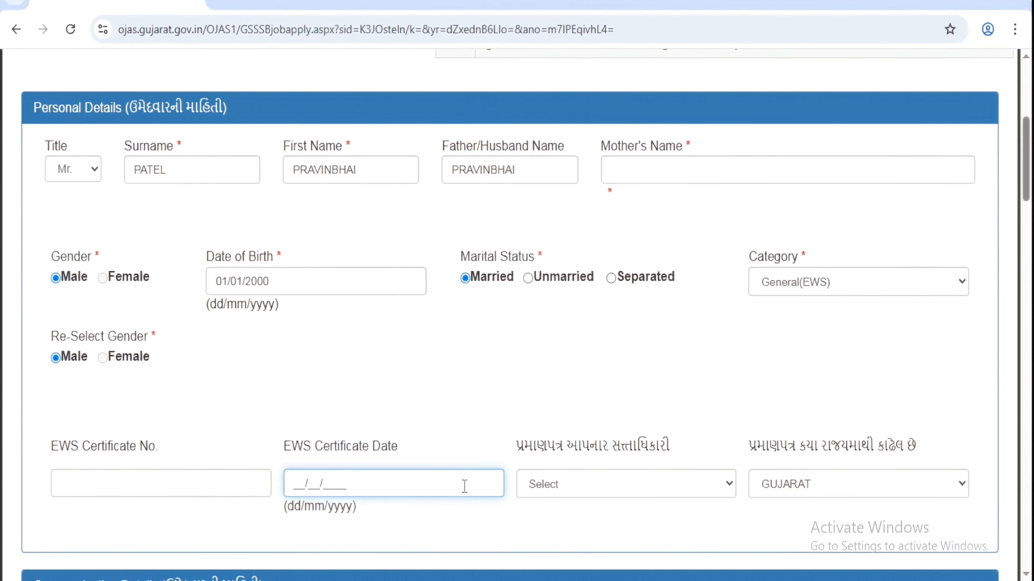
click(553, 487)
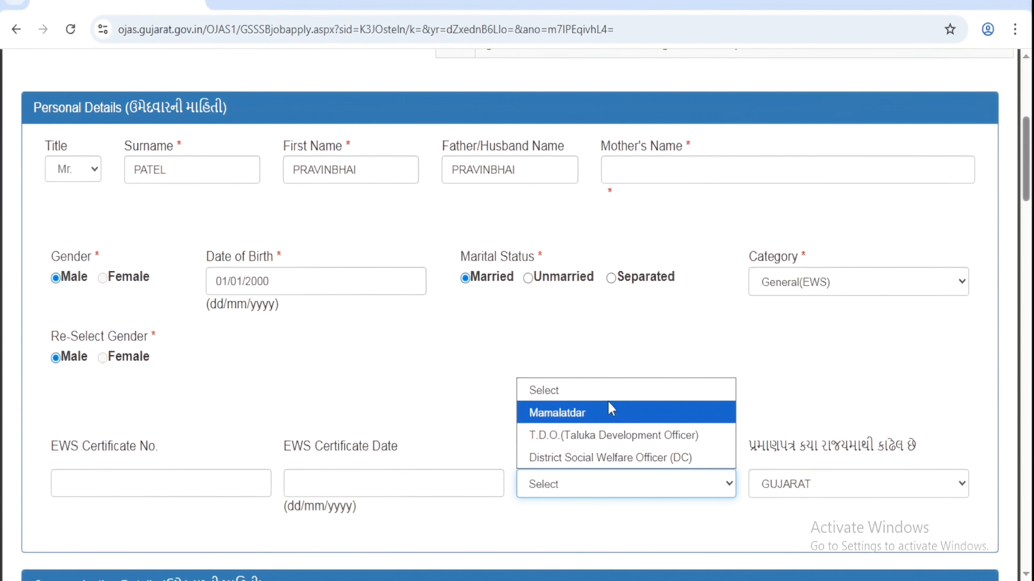
click(664, 354)
Step: Change the category to SC and finally to SEBC
click(891, 287)
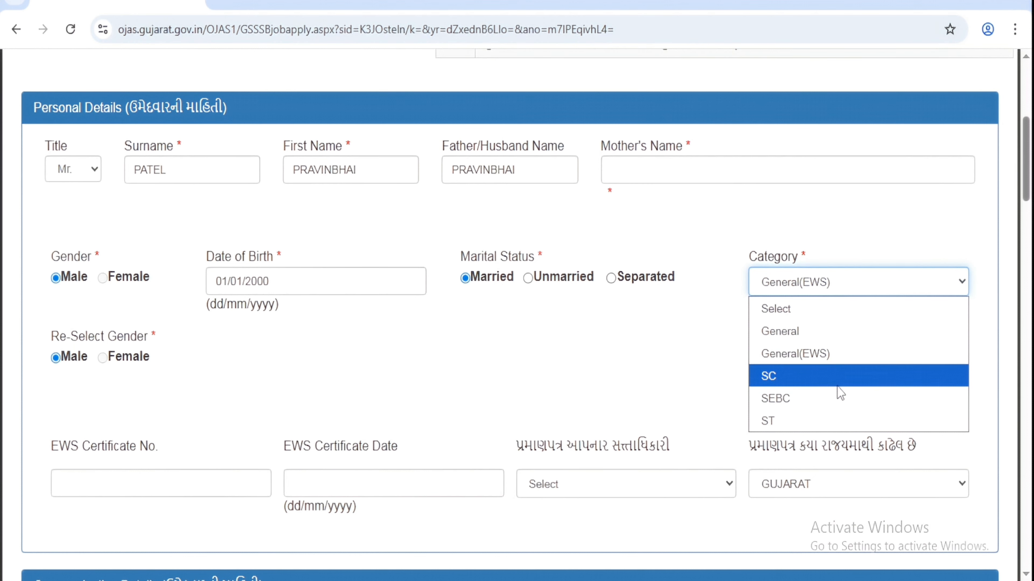
click(814, 383)
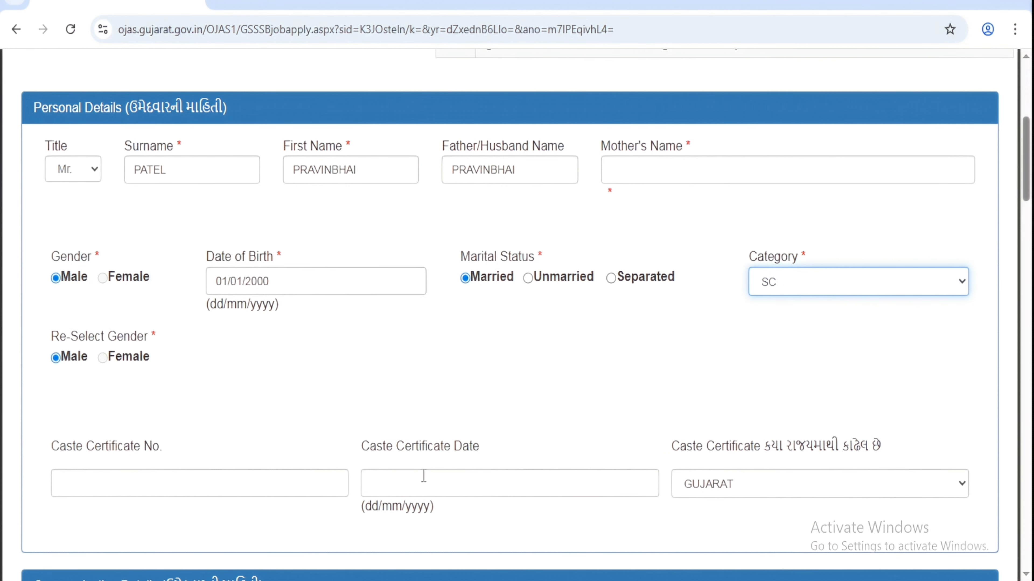
click(420, 442)
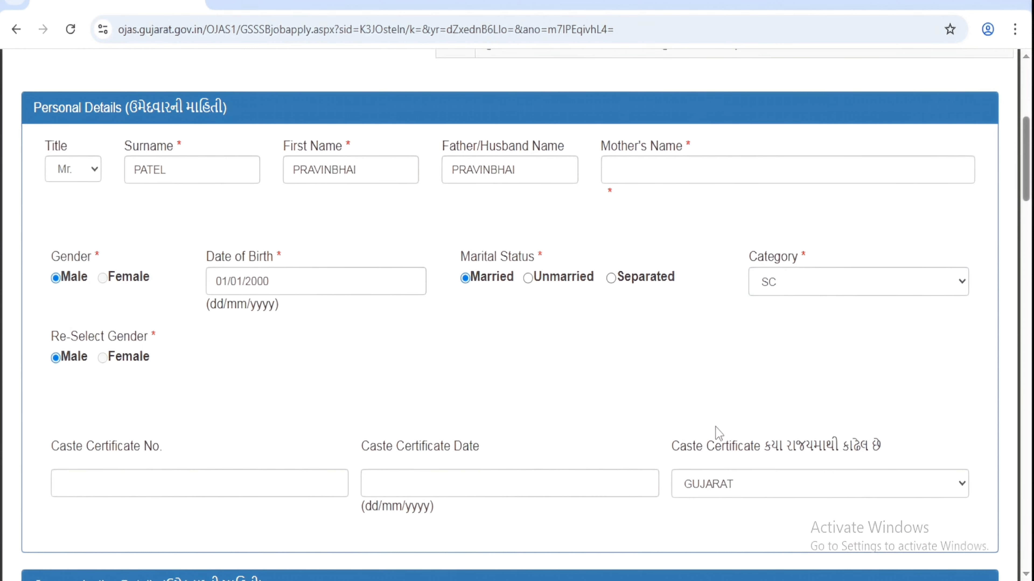
click(810, 283)
click(813, 401)
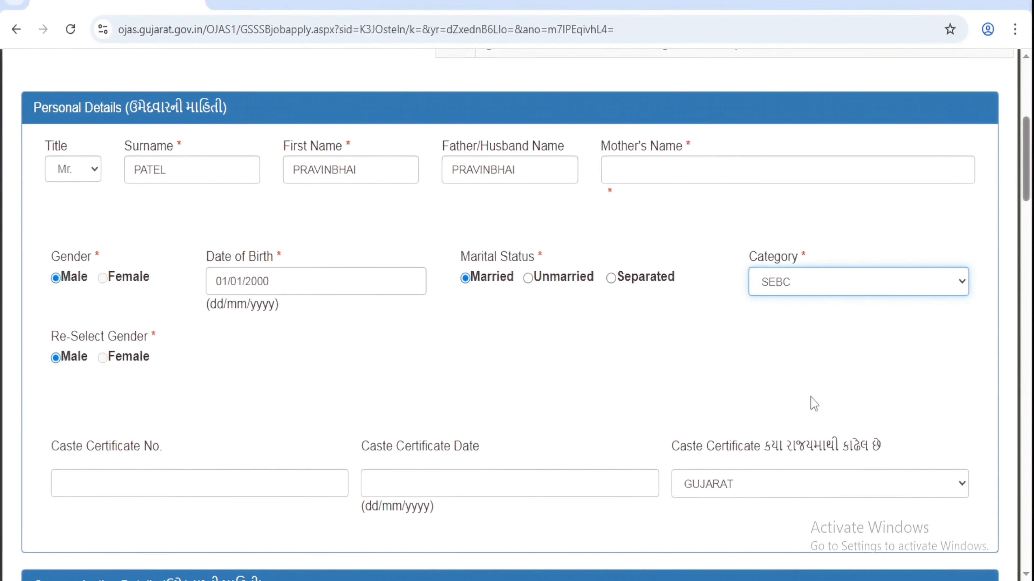
scroll(811, 397, down, 2)
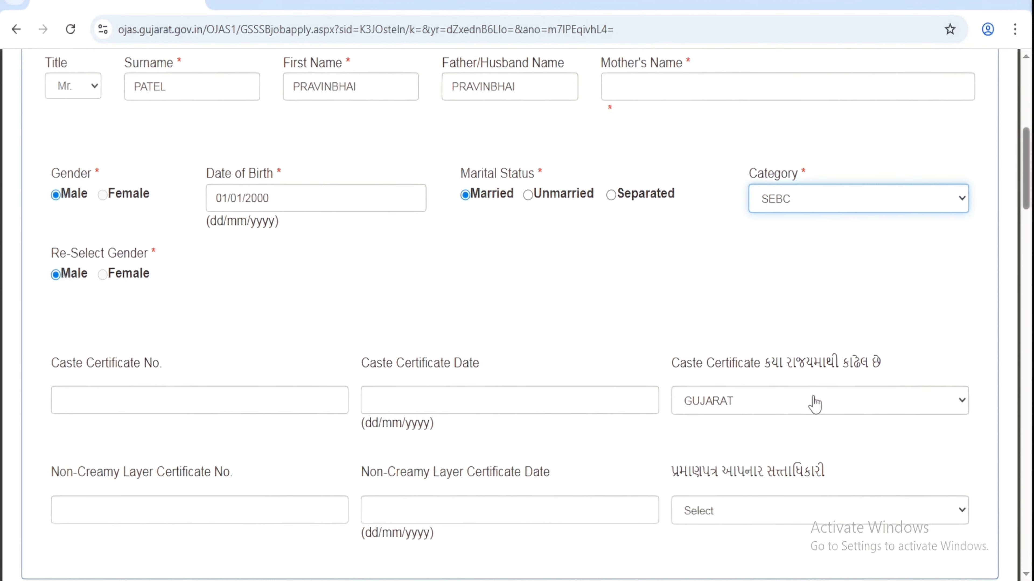
click(90, 395)
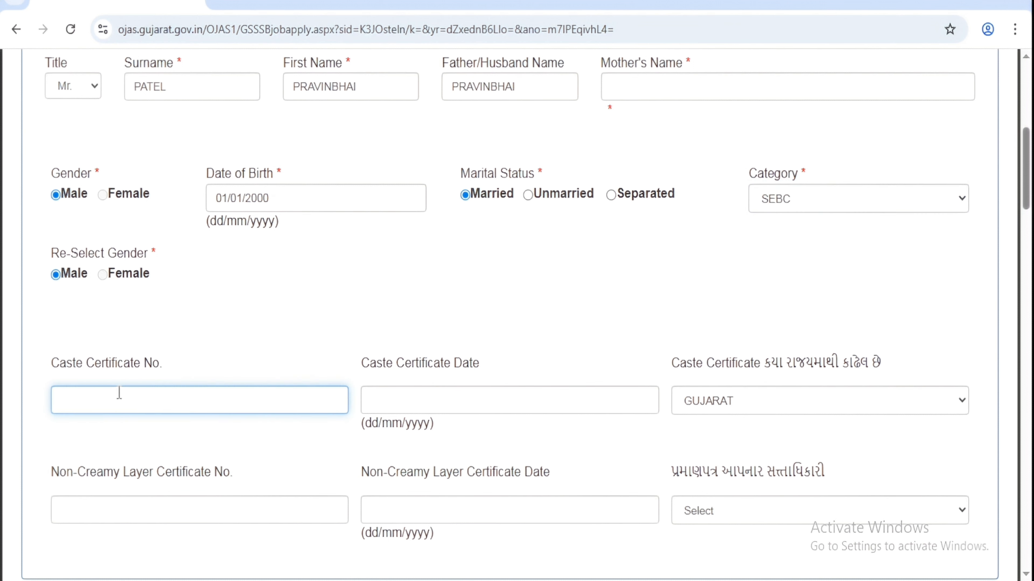
click(406, 403)
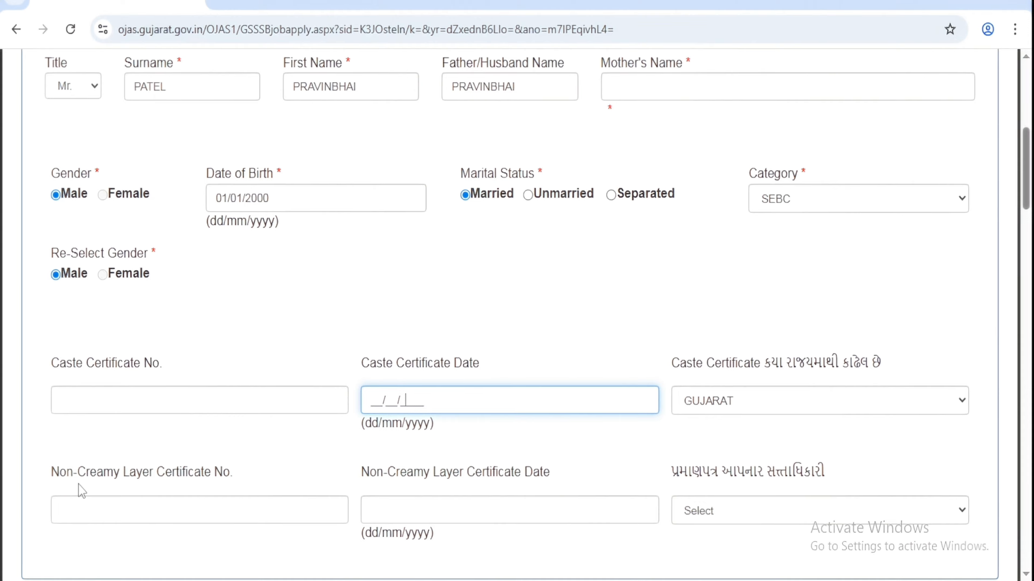
drag(52, 473, 120, 481)
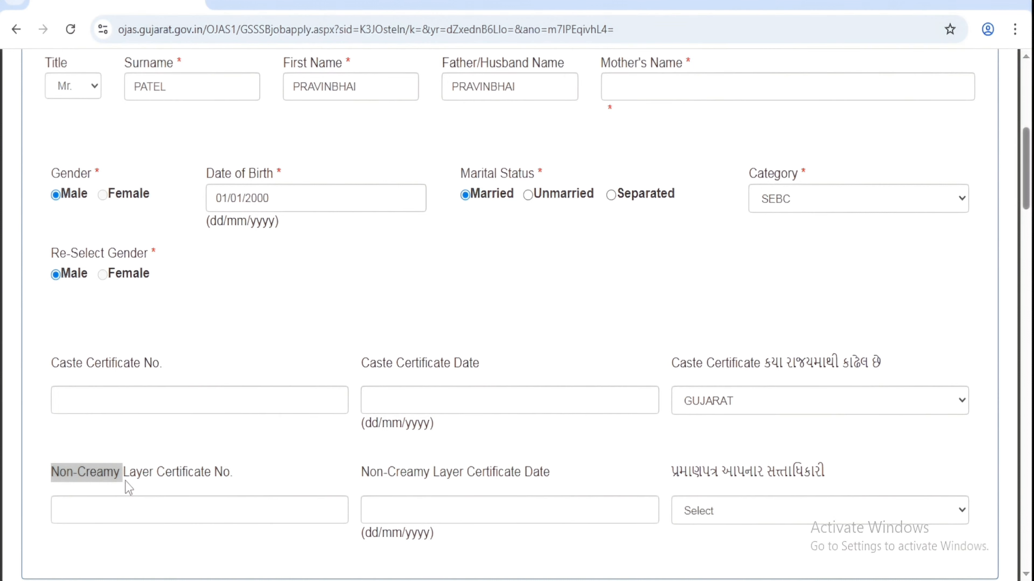
click(115, 514)
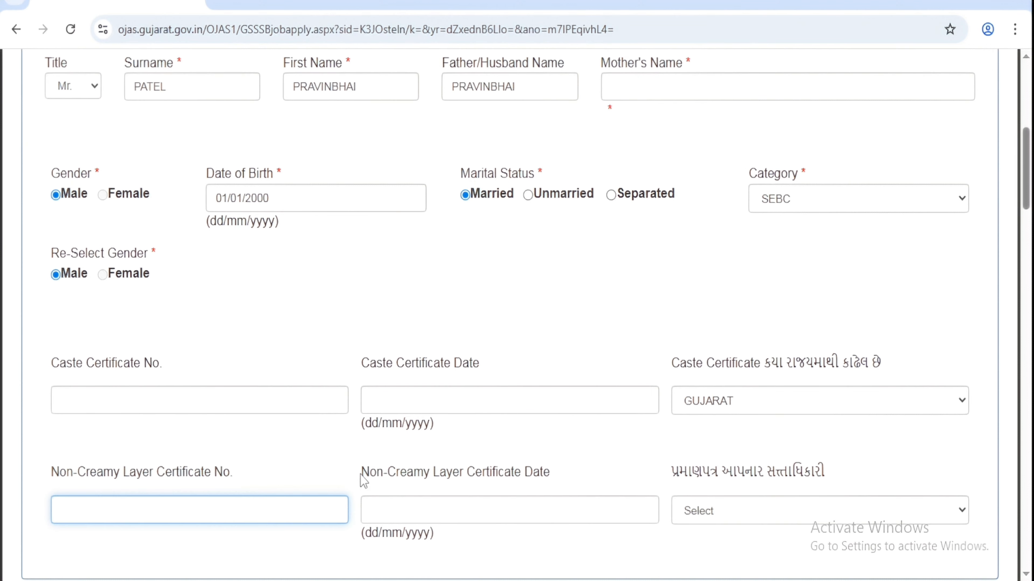
drag(361, 475, 479, 469)
click(441, 514)
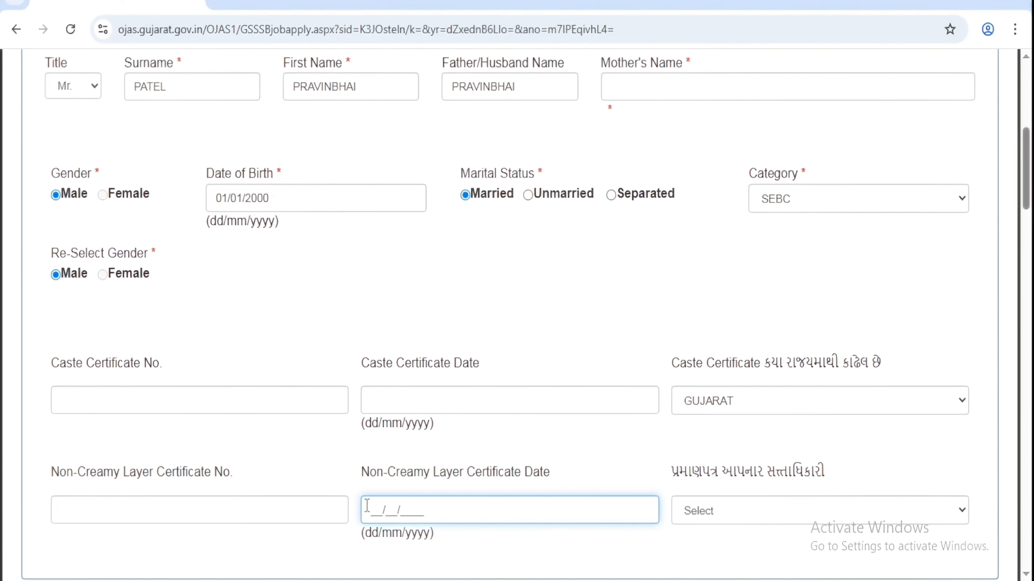
click(754, 511)
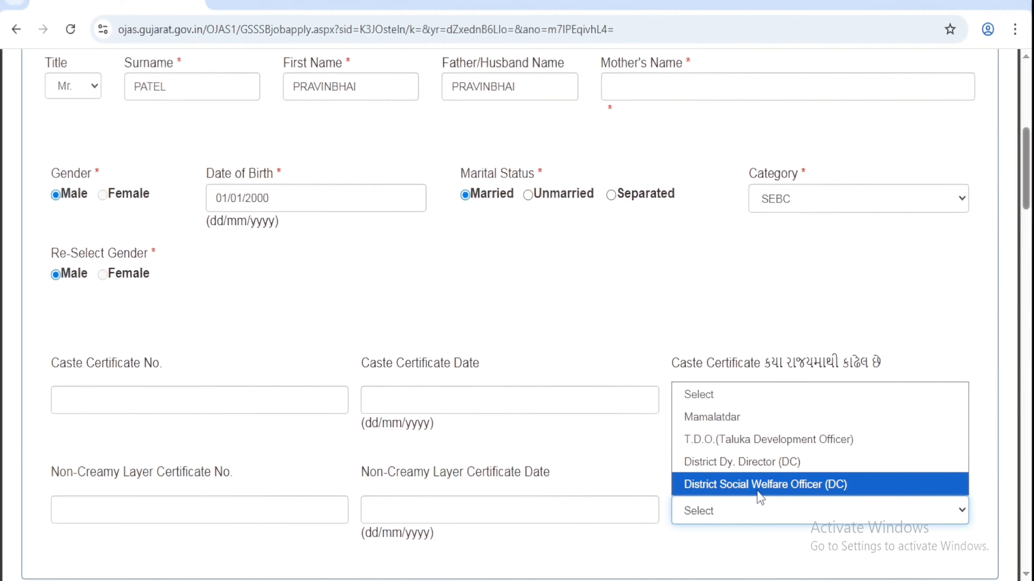
click(726, 309)
scroll(725, 309, down, 10)
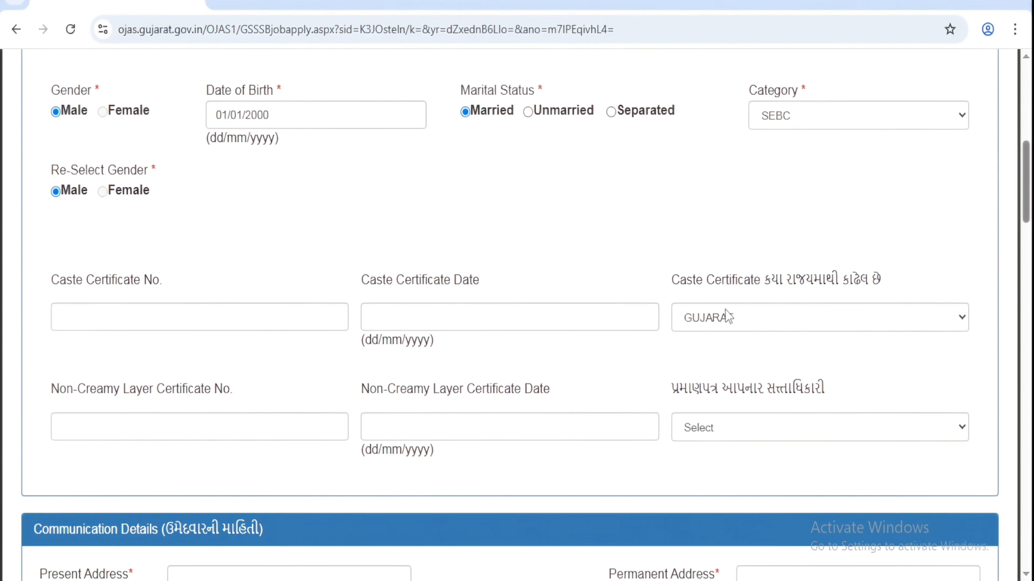
click(275, 178)
text(r)
key(BackSpace)
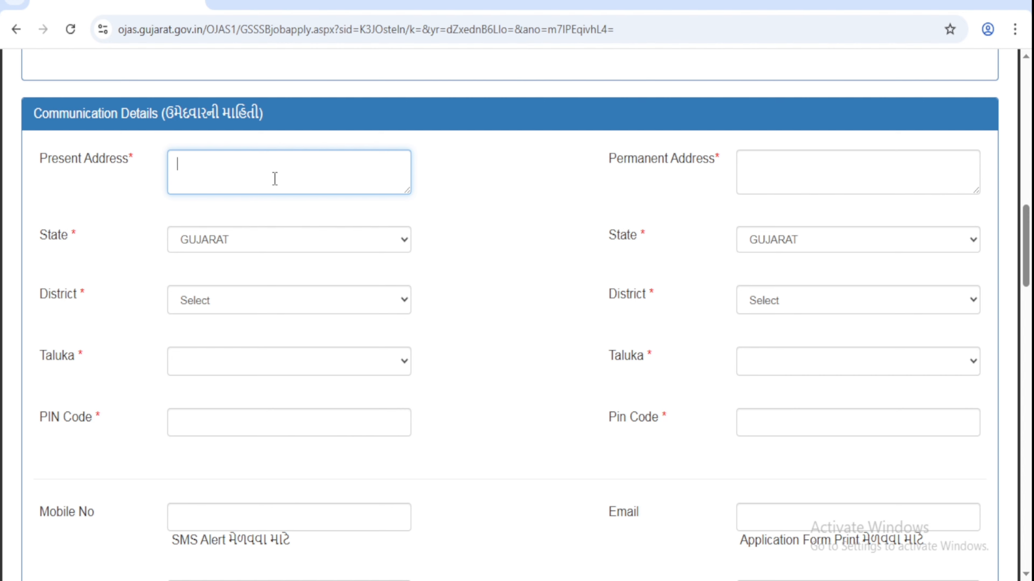
Step: Enter present address PALANPUR with district BK (Palanpur) and taluka Palanpur
text(PALANPUR)
click(240, 311)
scroll(269, 122, down, 6)
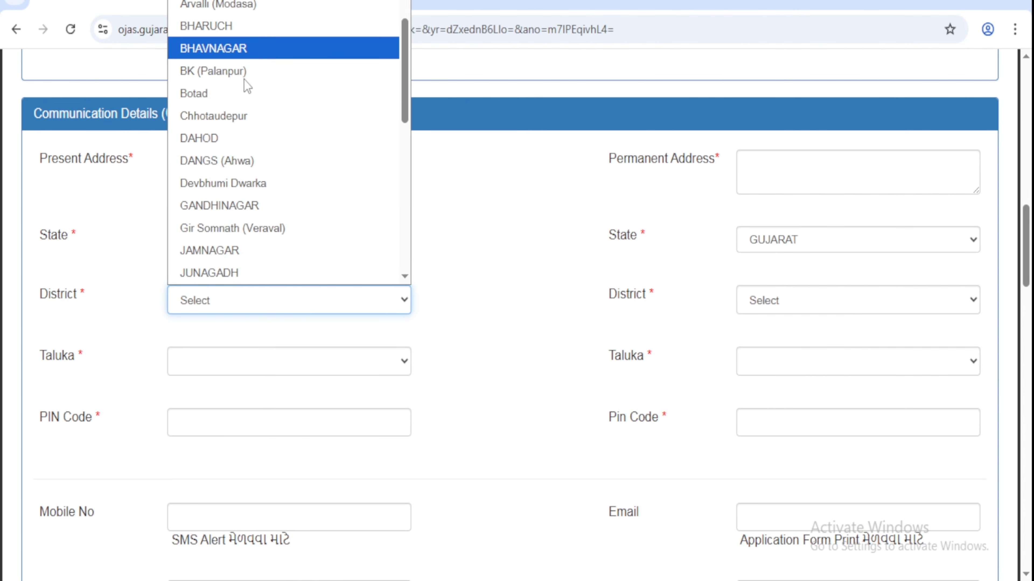
scroll(253, 252, up, 6)
click(288, 155)
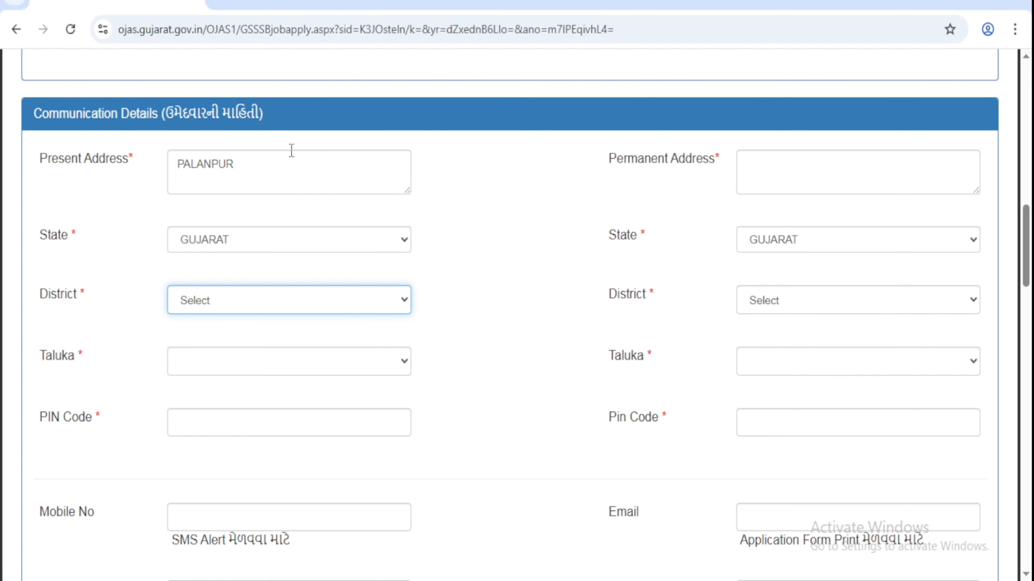
click(236, 375)
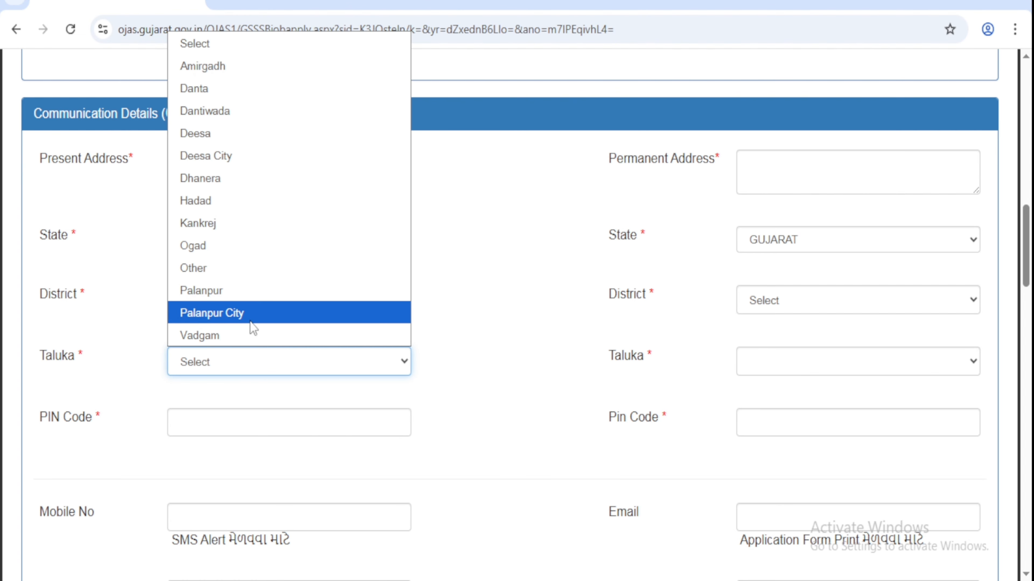
click(253, 292)
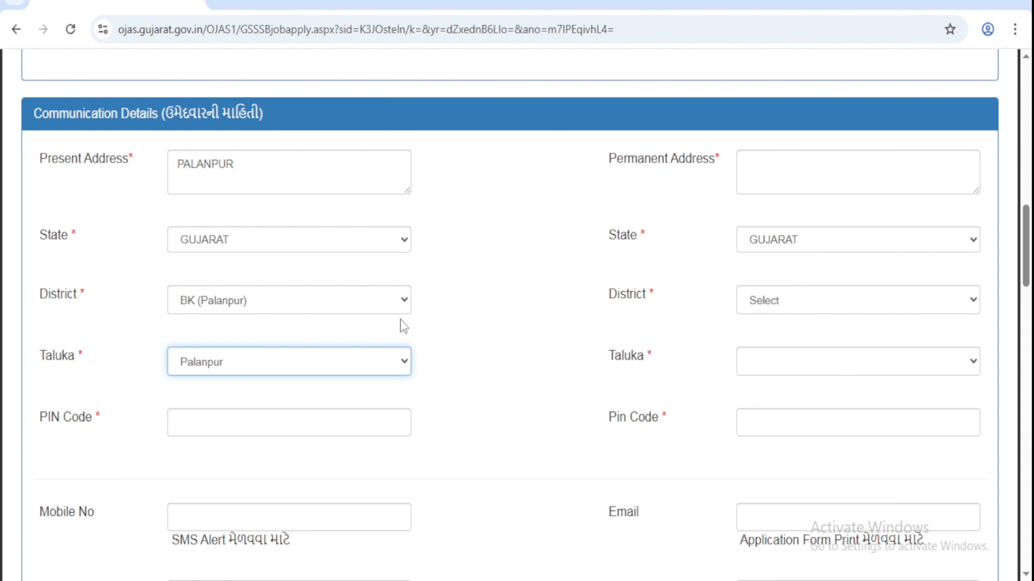
click(216, 432)
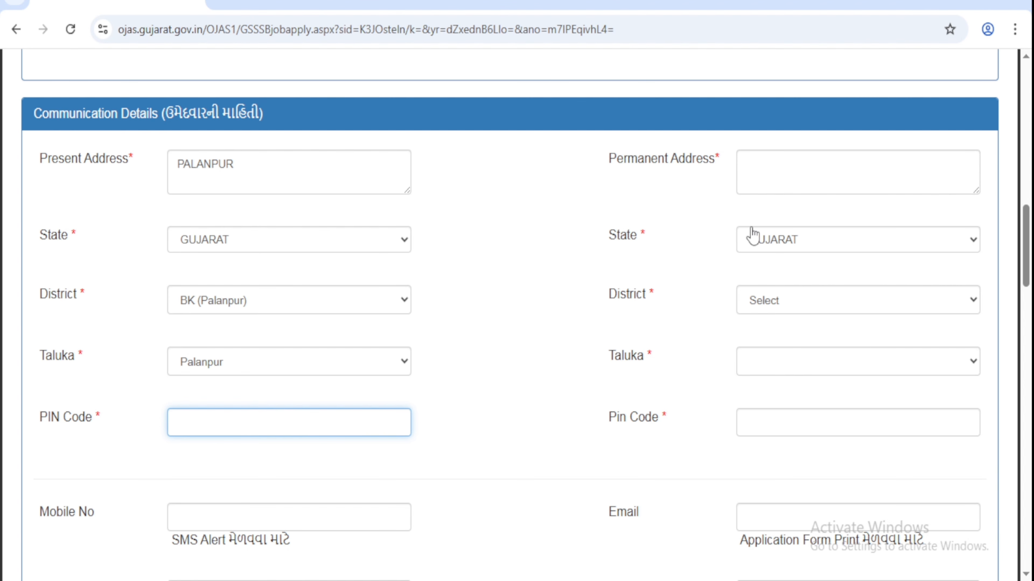
Step: Set the permanent address district to BK (Palanpur) and taluka to Palanpur
click(768, 178)
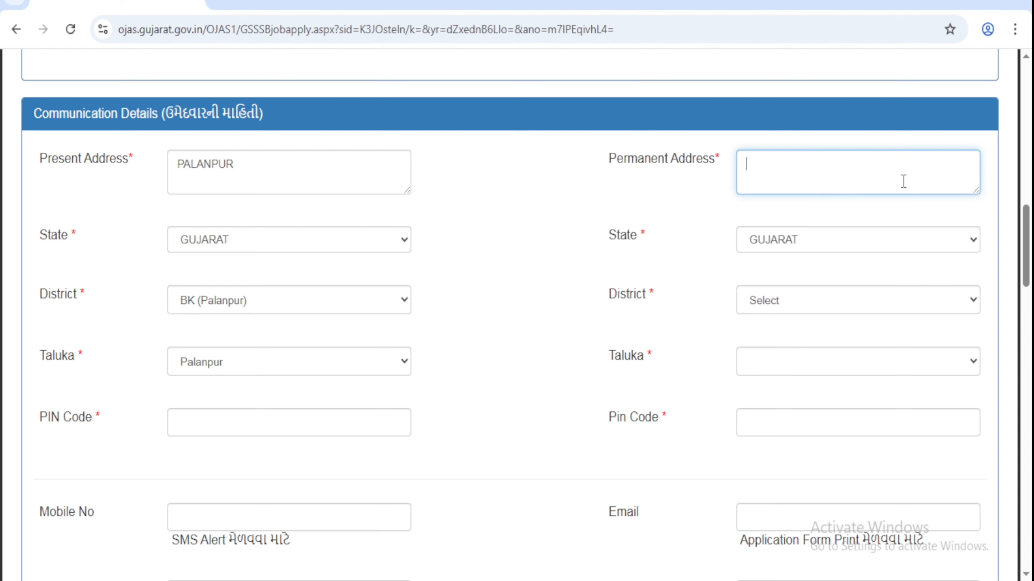
click(819, 302)
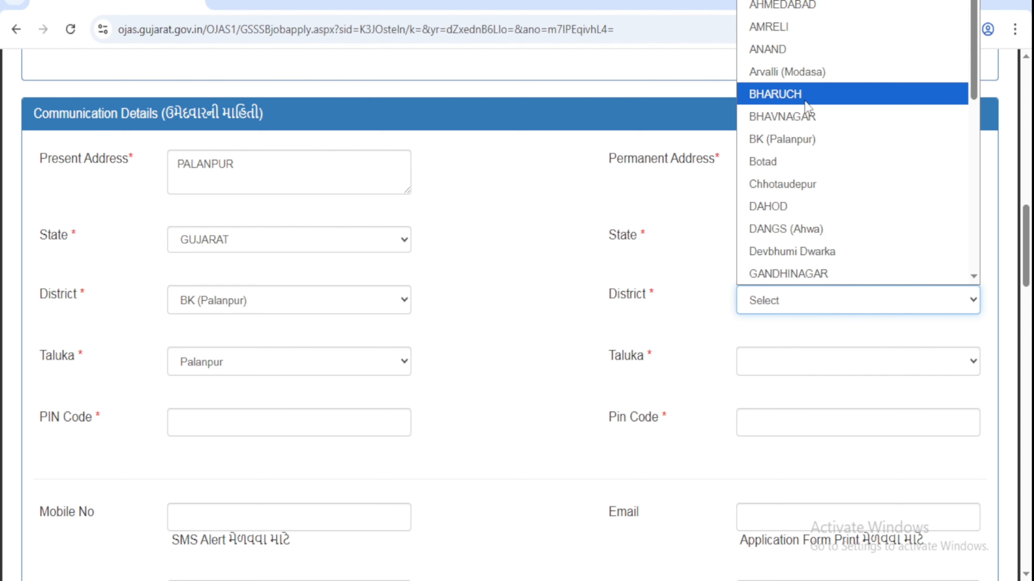
click(806, 140)
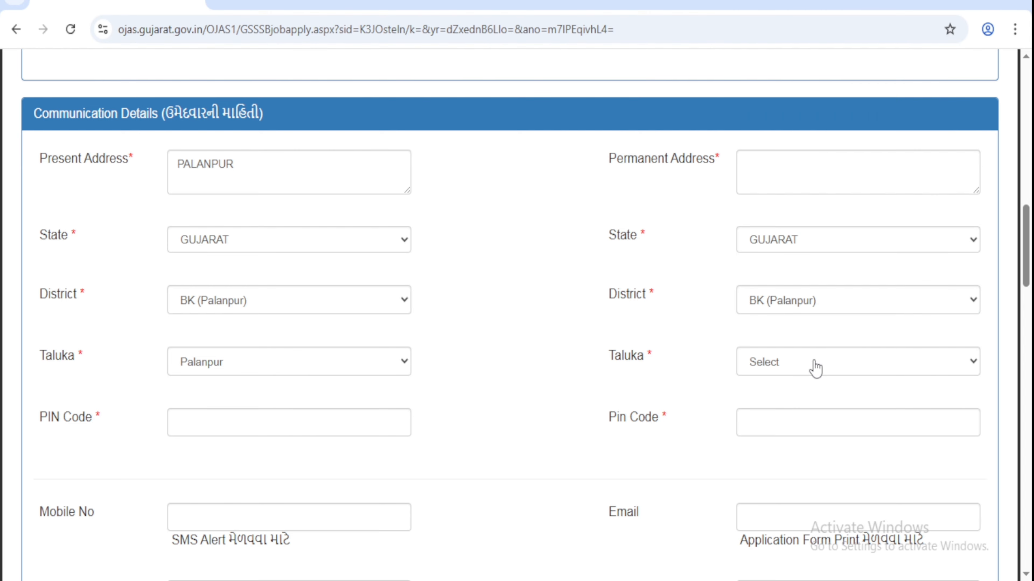
click(815, 368)
click(750, 291)
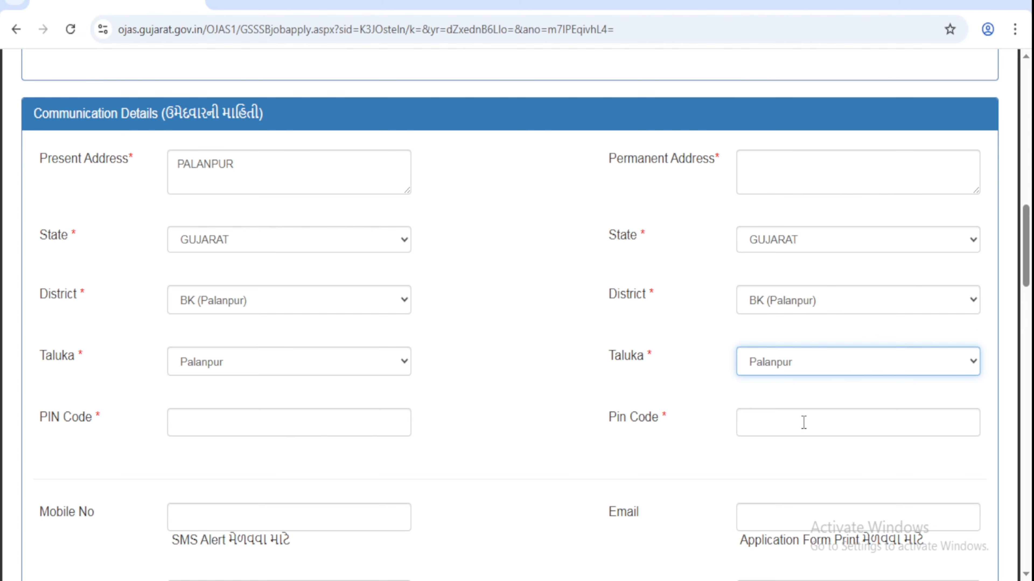
click(788, 430)
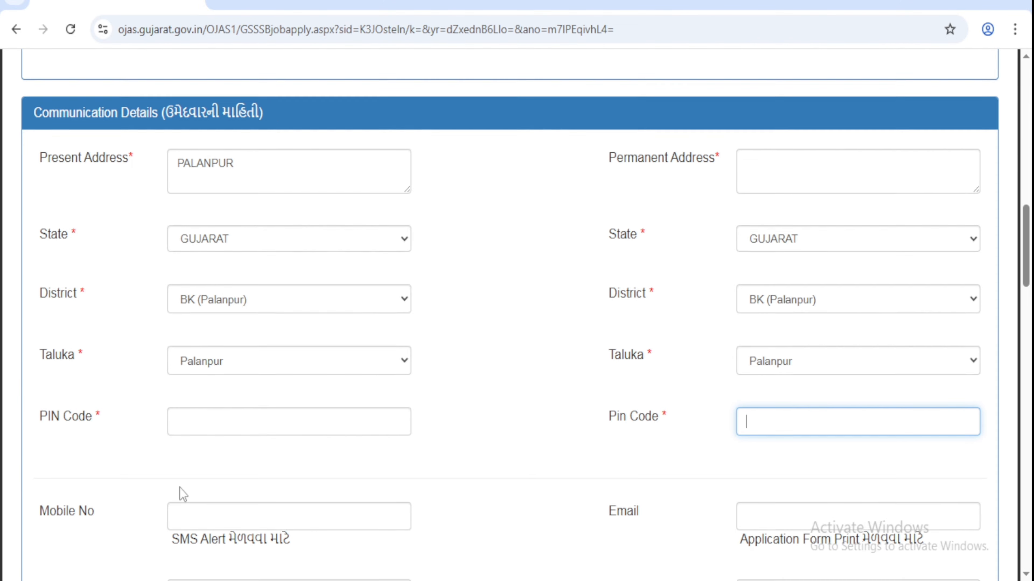
scroll(179, 488, down, 2)
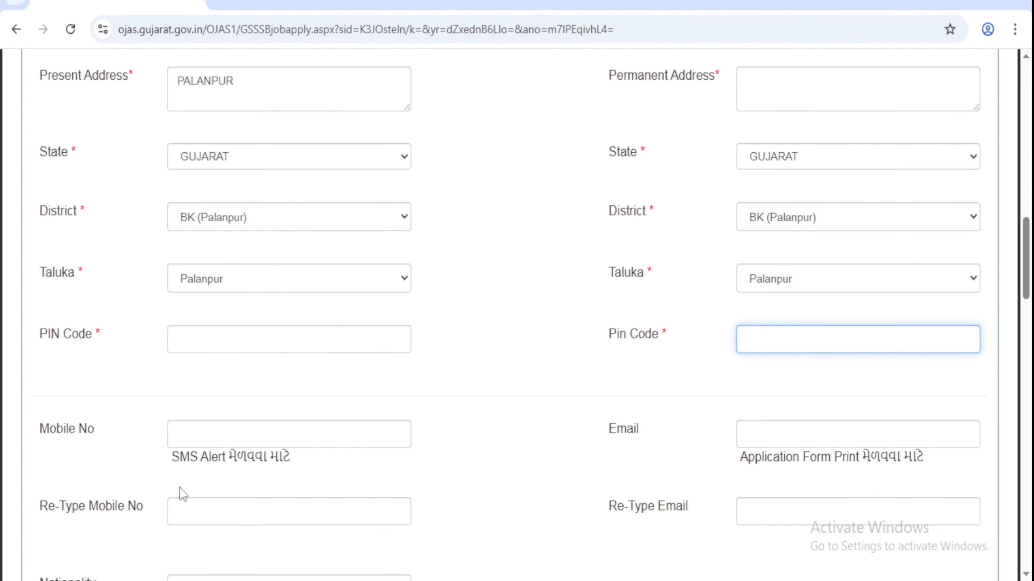
click(189, 434)
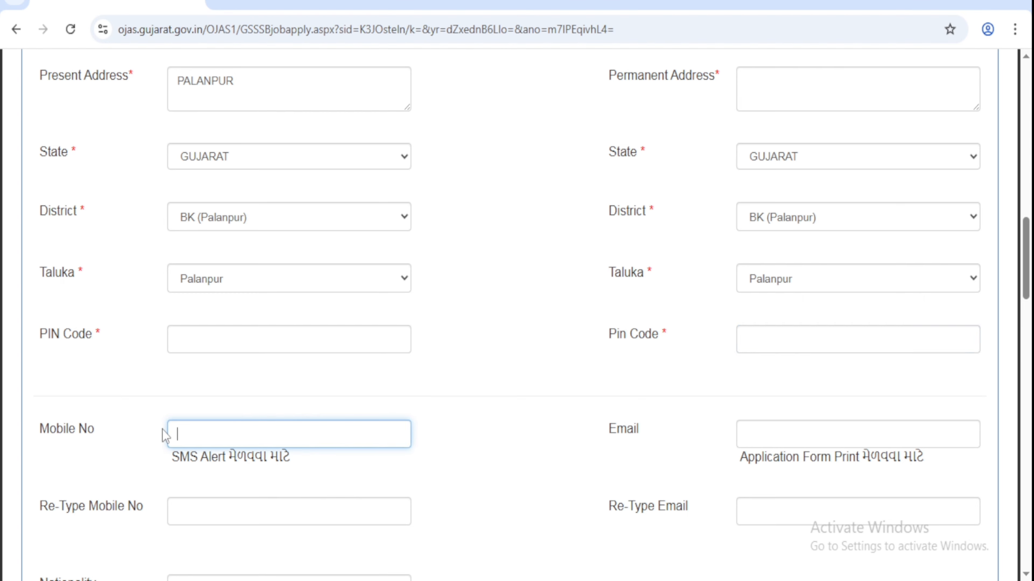
drag(53, 425, 146, 439)
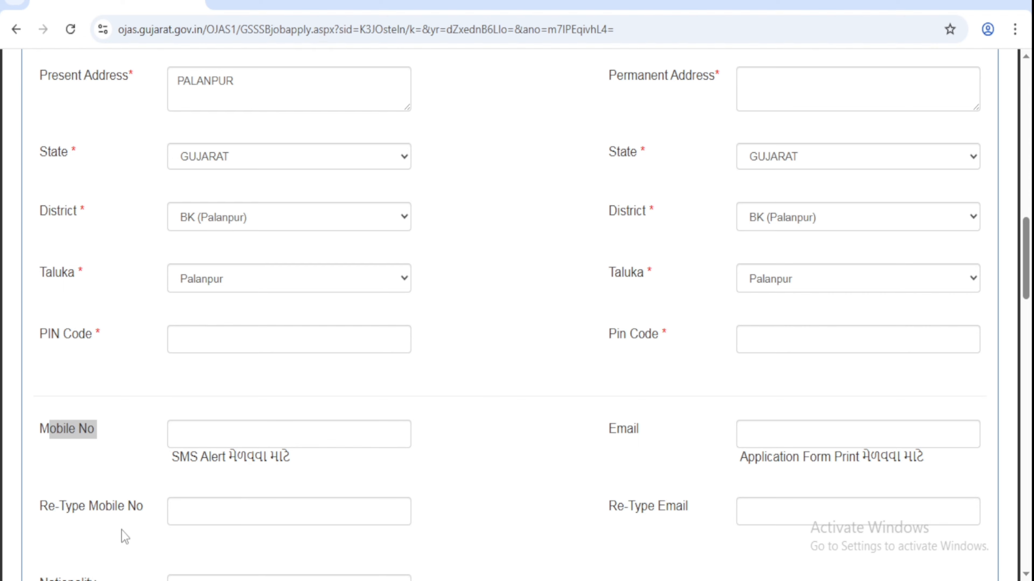
drag(37, 518, 144, 507)
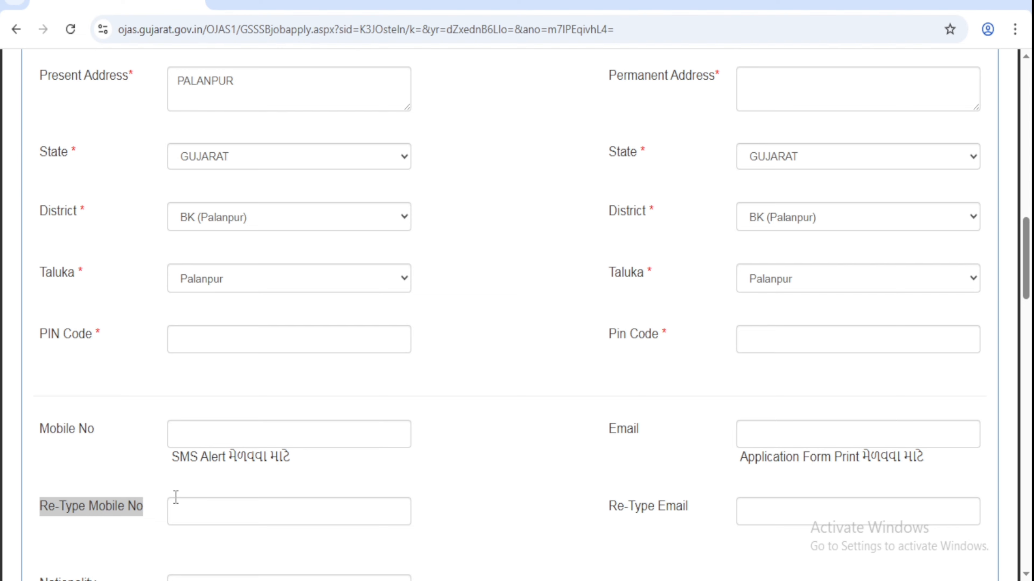
click(192, 504)
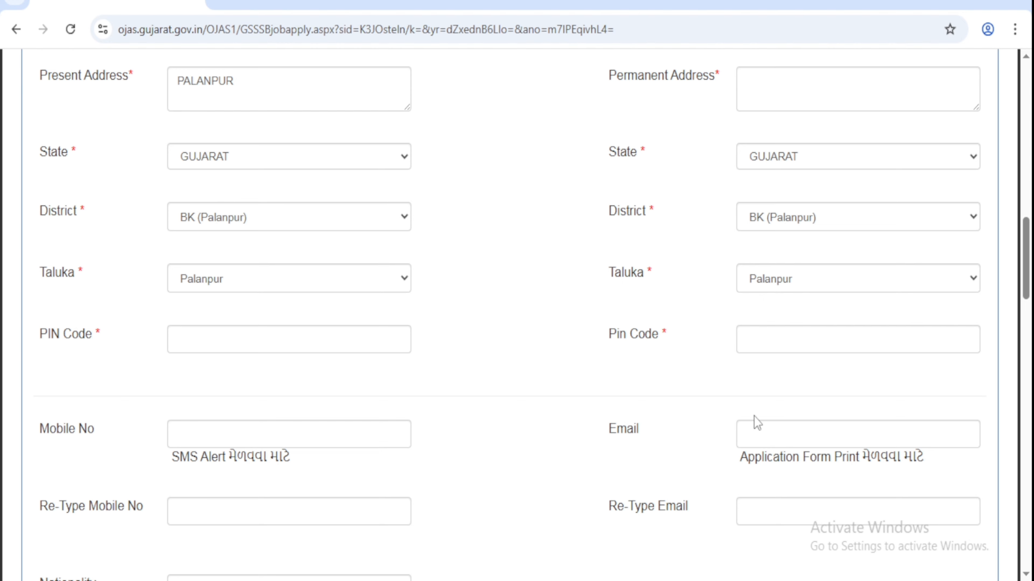
drag(610, 428, 696, 436)
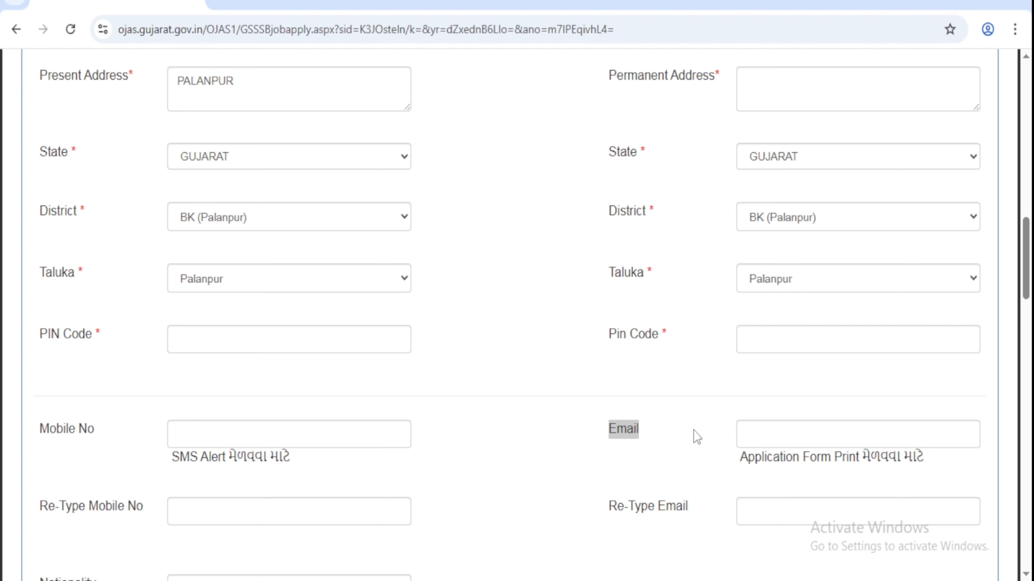
click(812, 432)
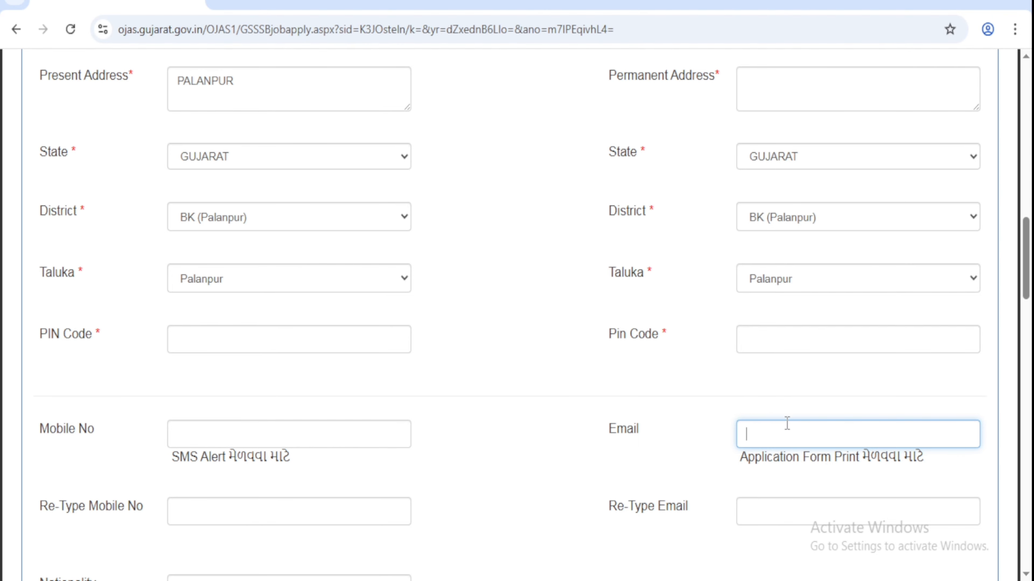
click(761, 505)
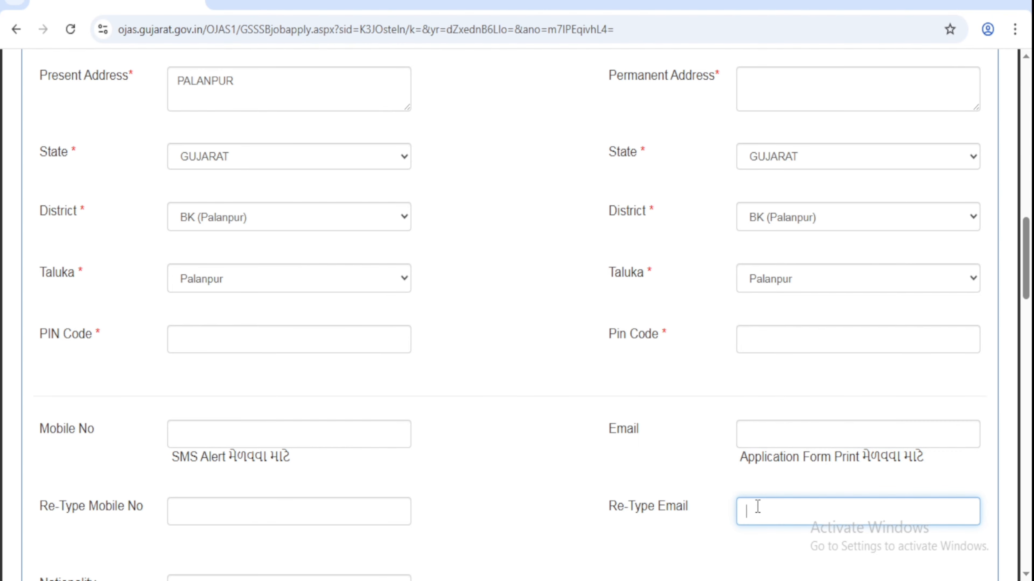
scroll(758, 506, down, 2)
scroll(755, 507, down, 12)
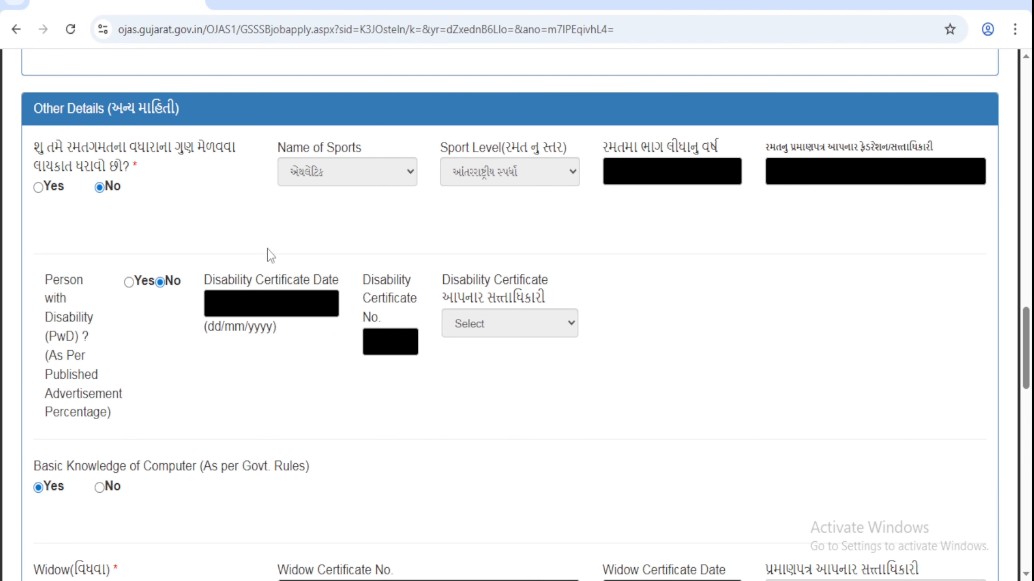
drag(108, 108, 159, 109)
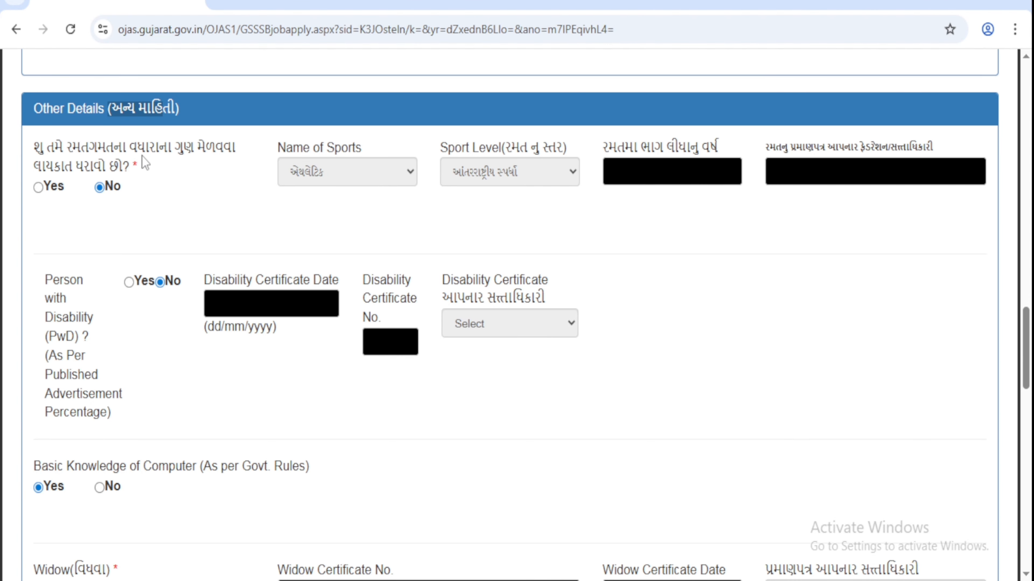
click(40, 189)
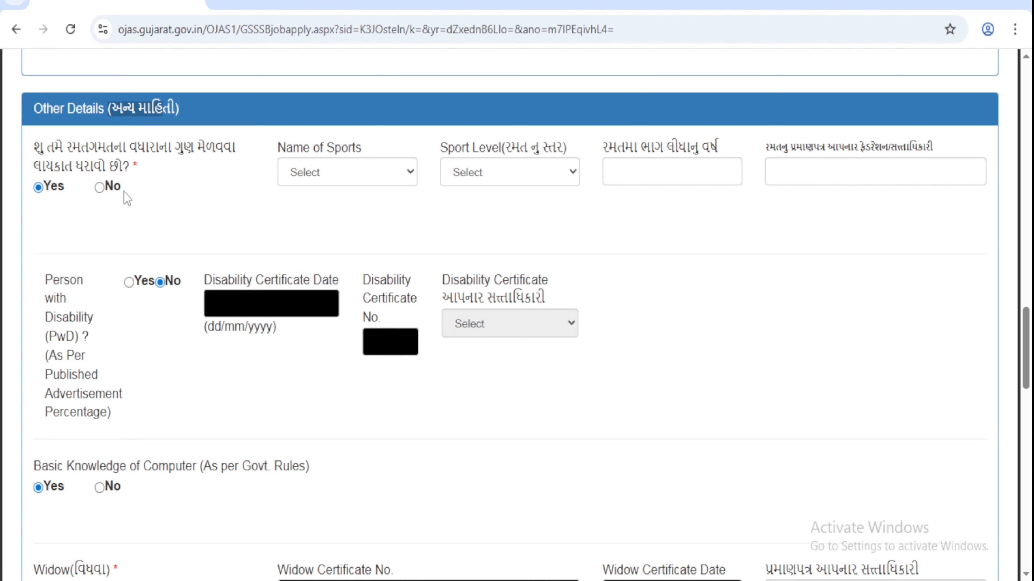
click(100, 188)
scroll(272, 258, down, 4)
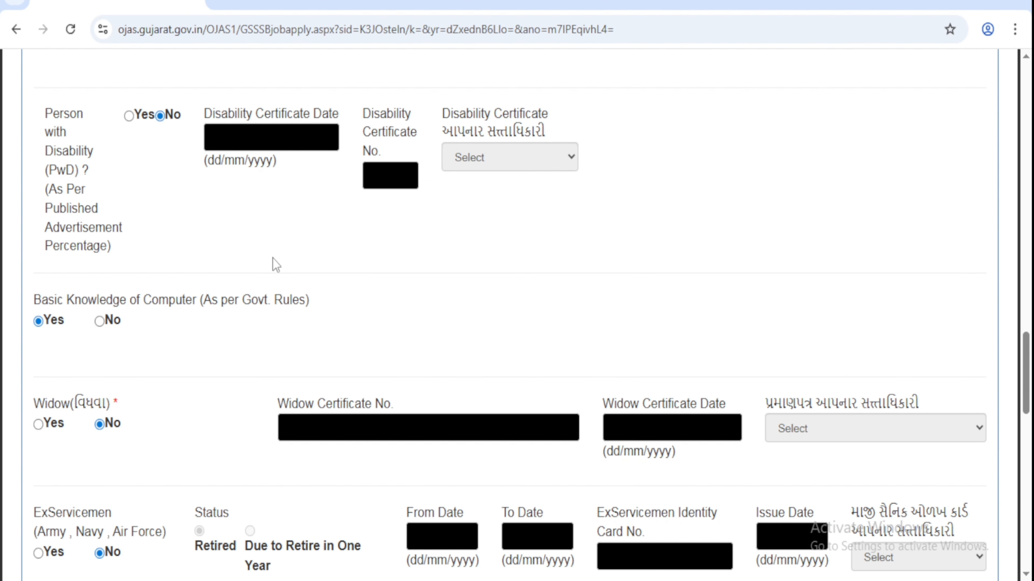
scroll(273, 258, down, 4)
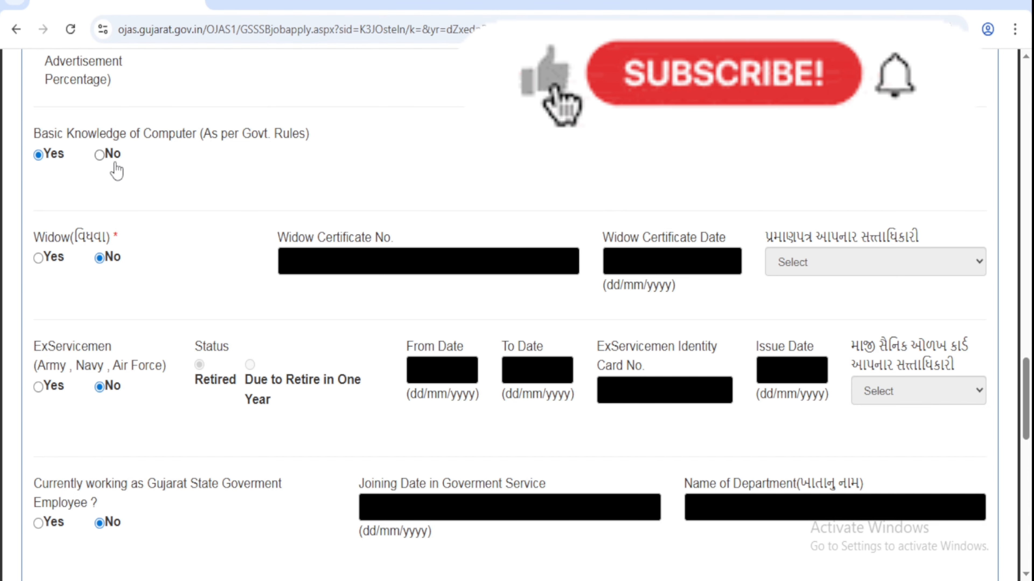
scroll(117, 171, down, 12)
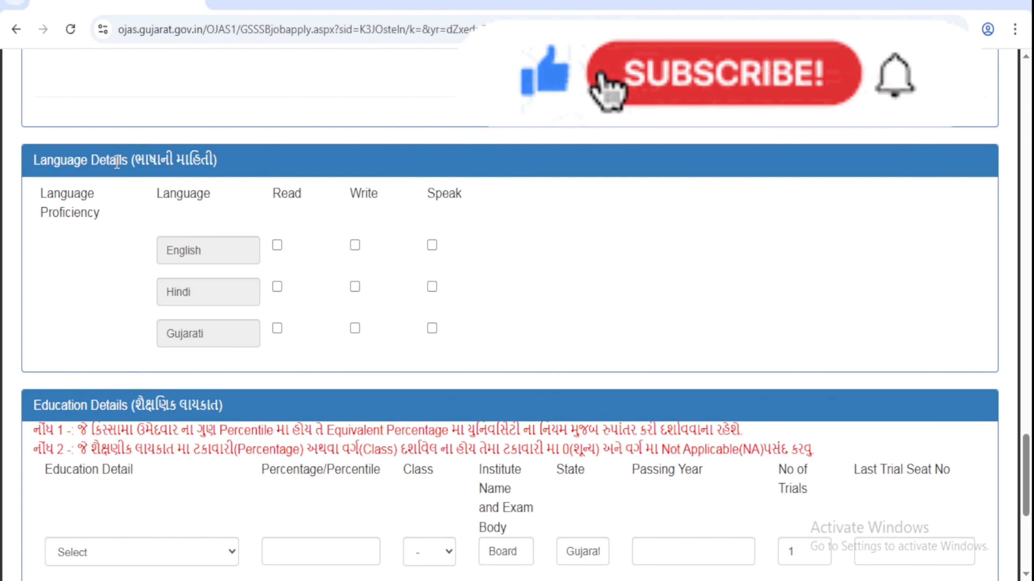
Step: Tick Read, Write and Speak for English, Hindi and Gujarati
drag(129, 161, 217, 162)
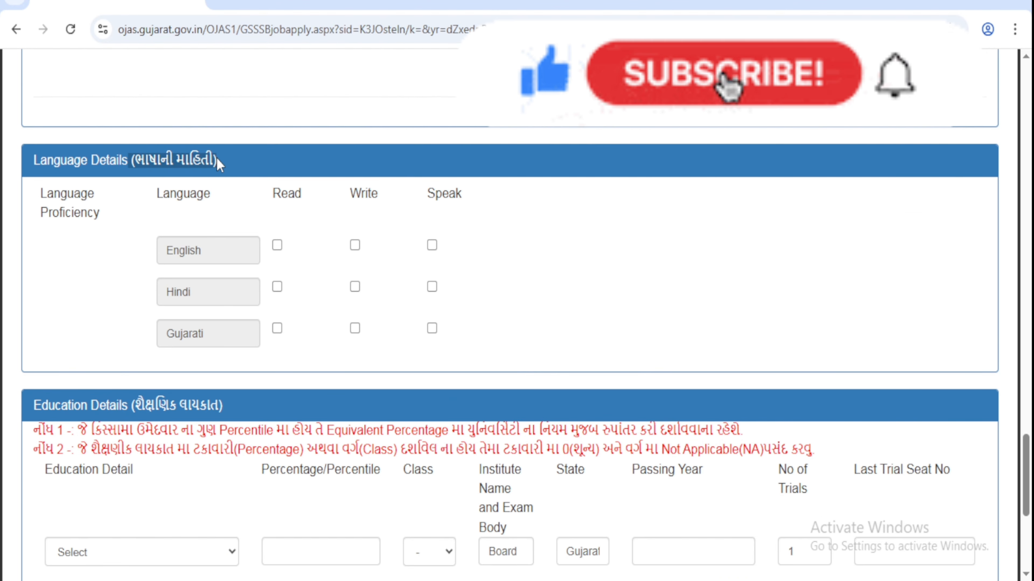
click(277, 246)
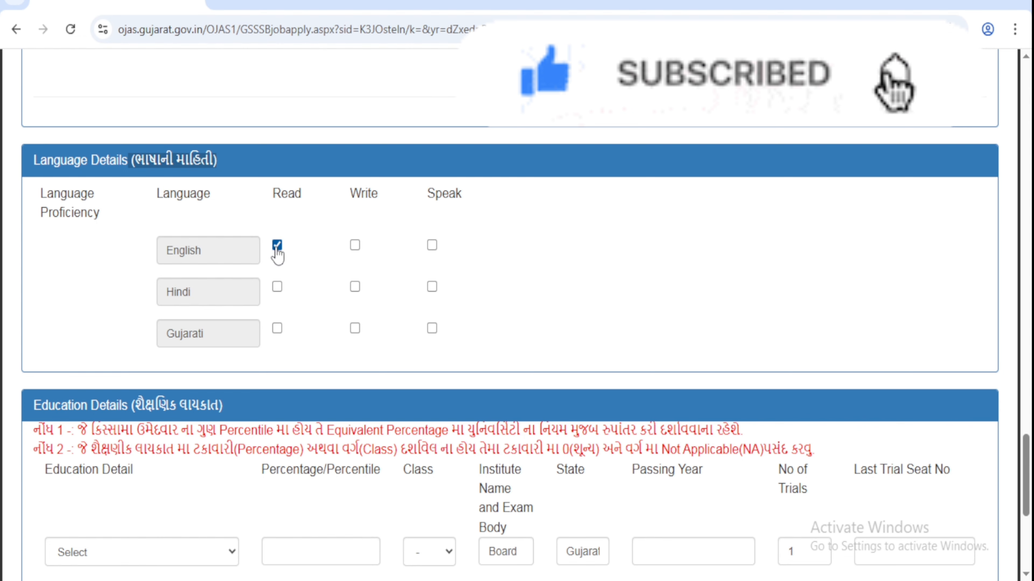
click(277, 287)
click(276, 329)
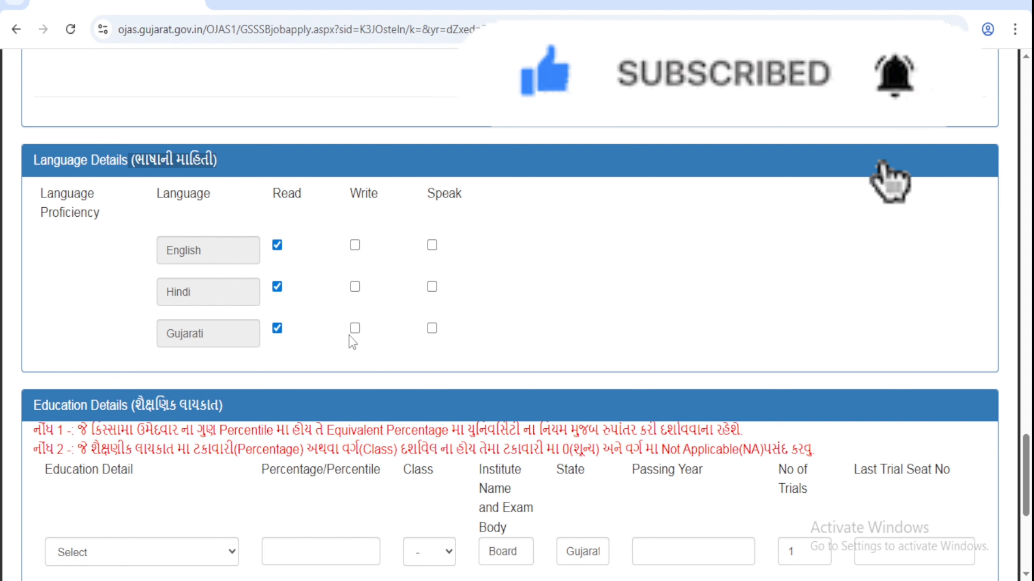
click(355, 329)
click(355, 287)
click(355, 245)
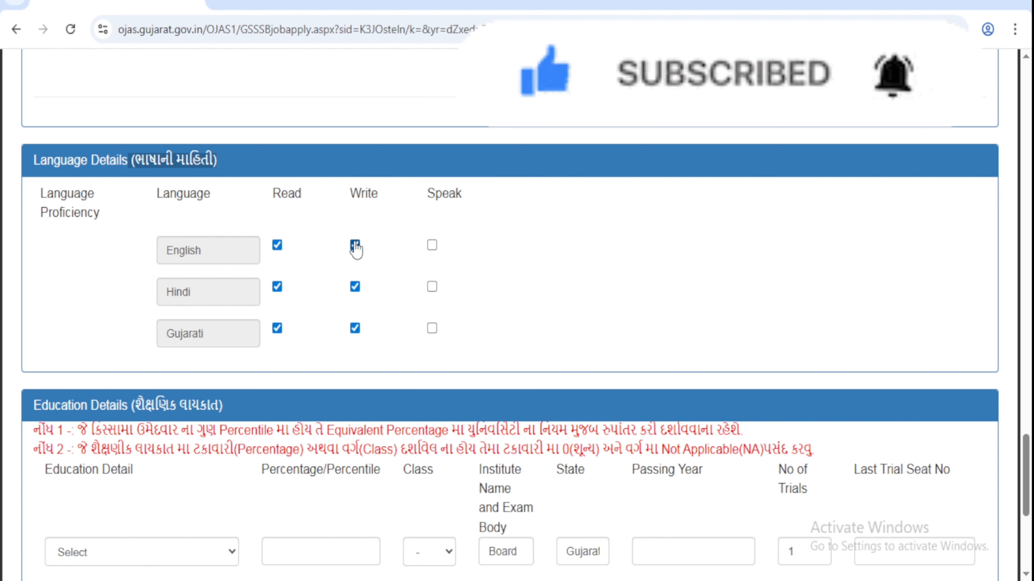
click(432, 246)
click(432, 287)
click(432, 328)
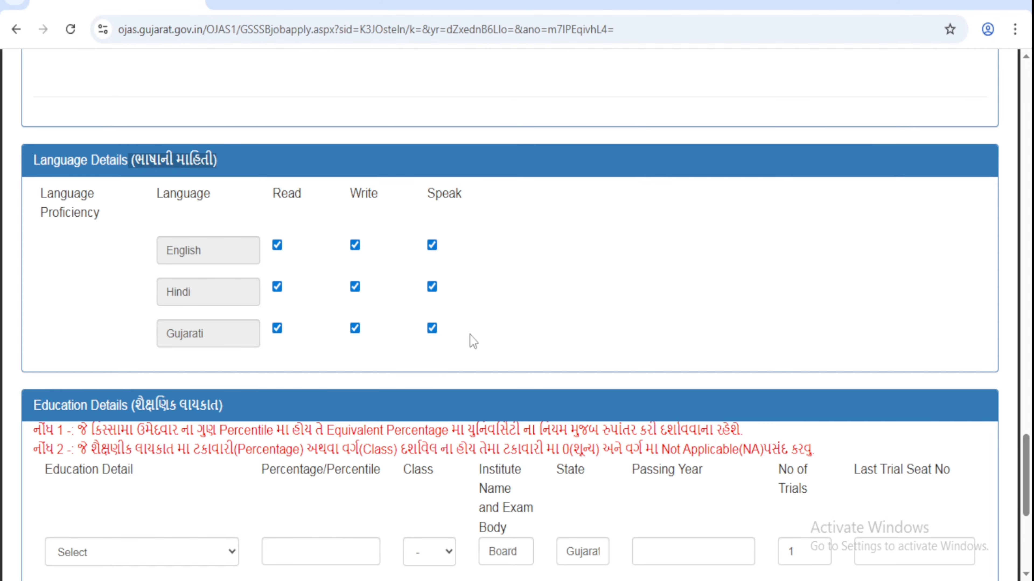
scroll(469, 334, down, 5)
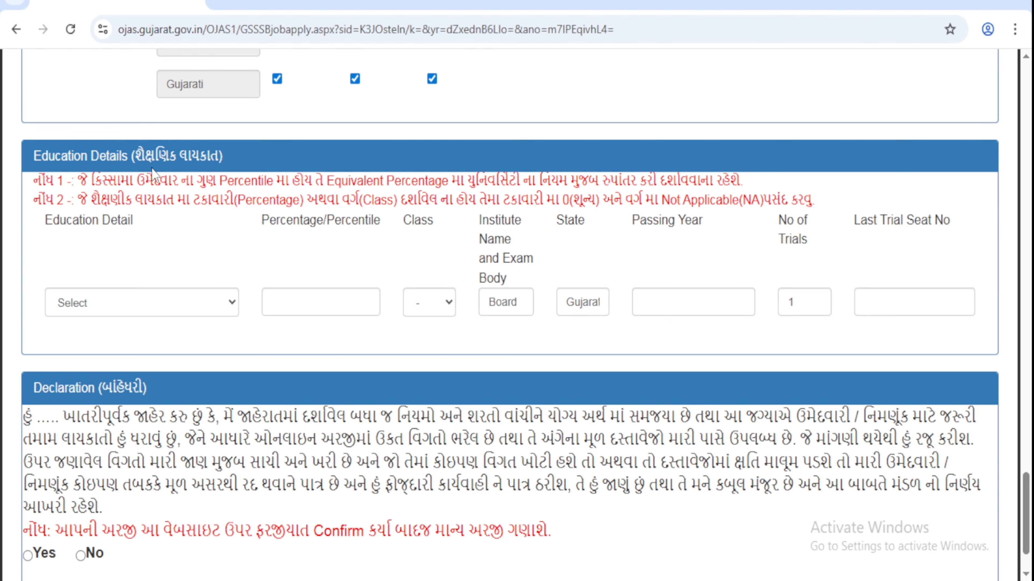
Step: Choose the 1-Year Health Sanitary Inspector's course, set class First, and clear the Board text
drag(132, 155, 221, 156)
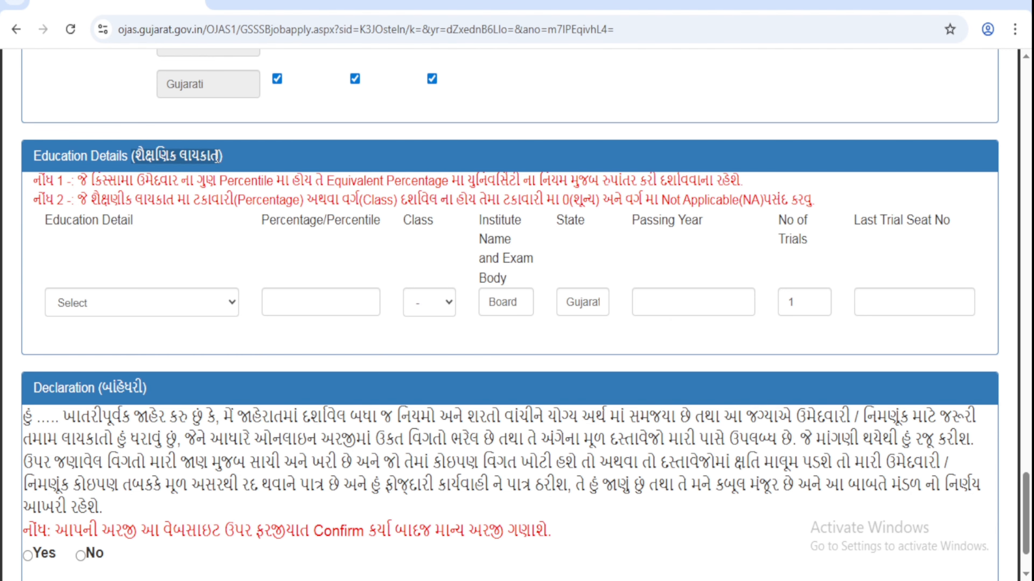
click(159, 306)
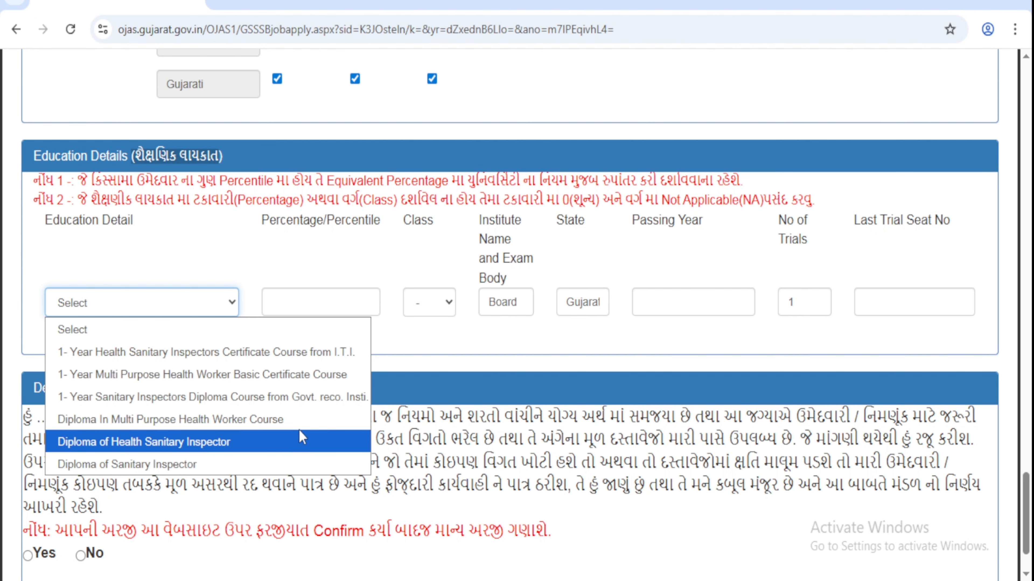
click(284, 352)
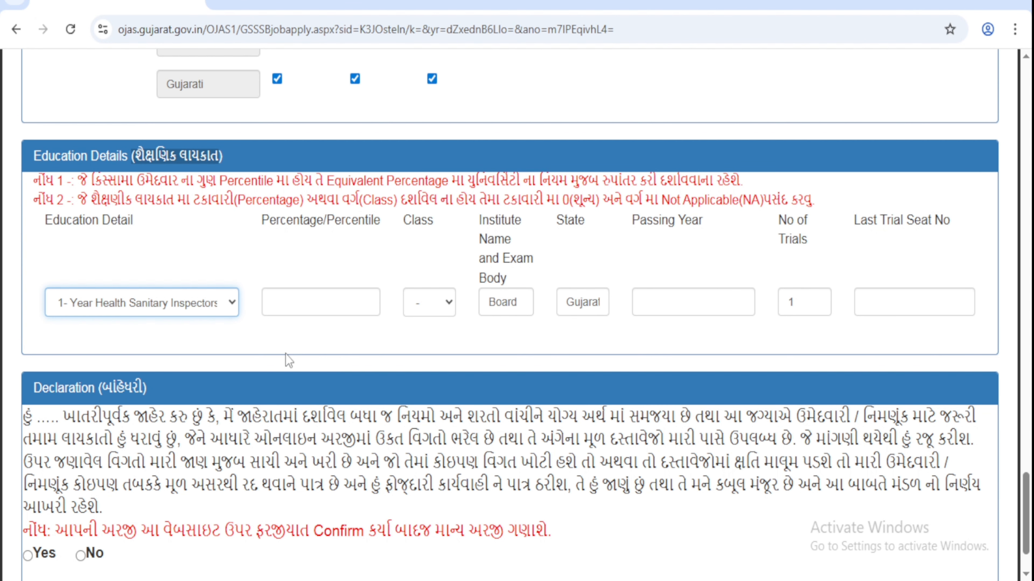
click(300, 295)
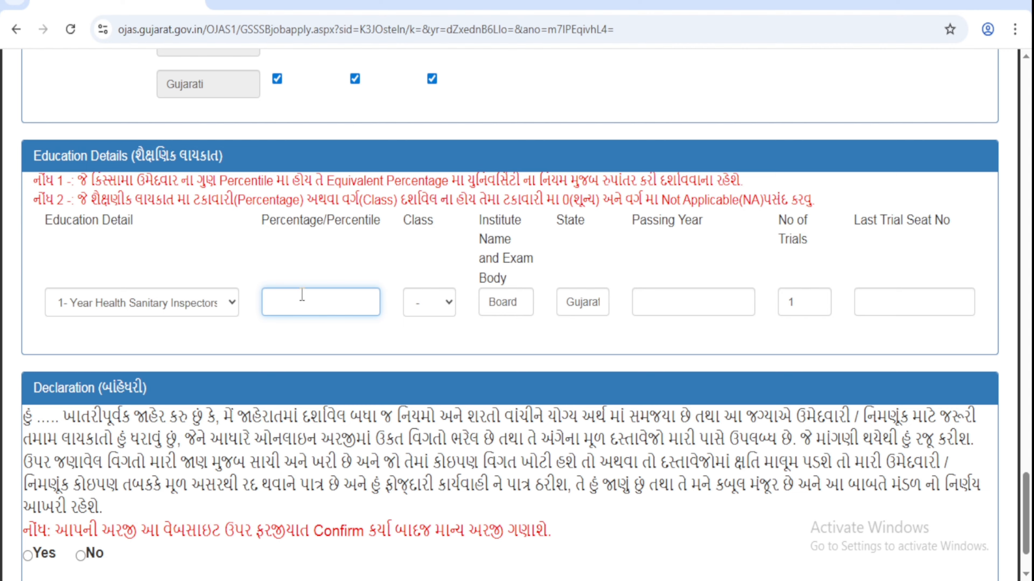
click(427, 304)
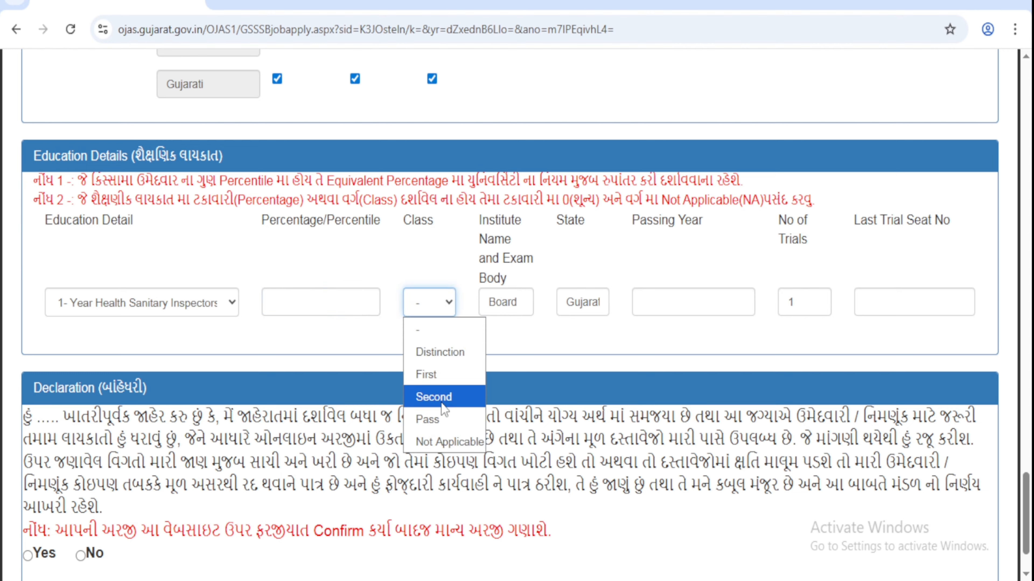
click(435, 373)
double_click(503, 302)
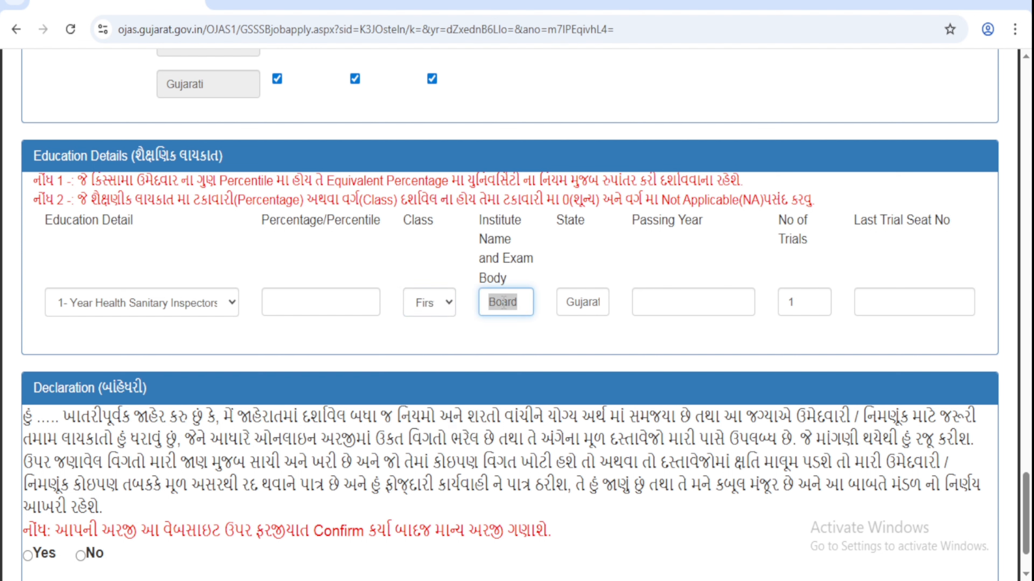
key(BackSpace)
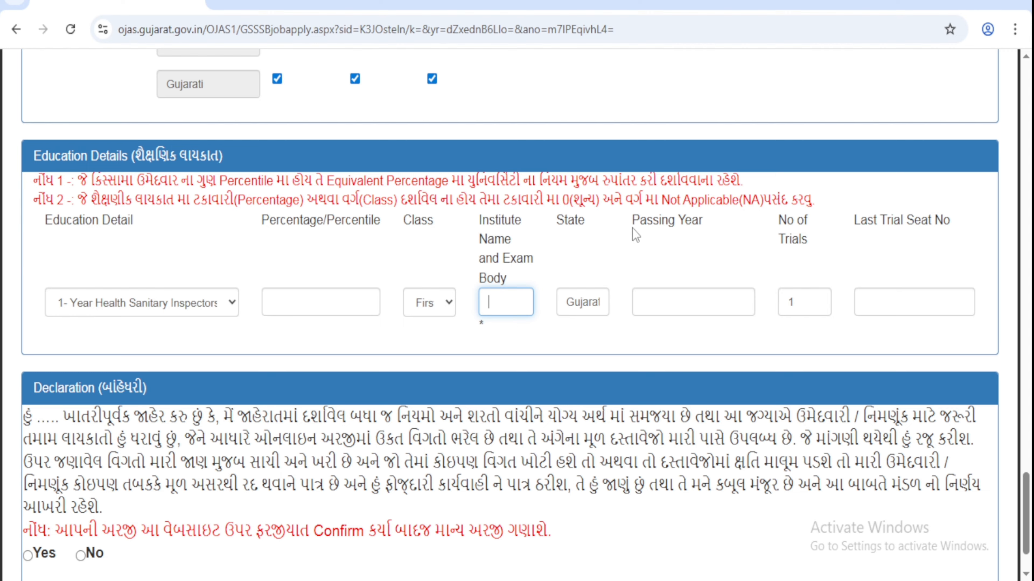
Step: Keep No of Trials at 1 and move on to the Last Trial Seat No field
drag(640, 222, 700, 222)
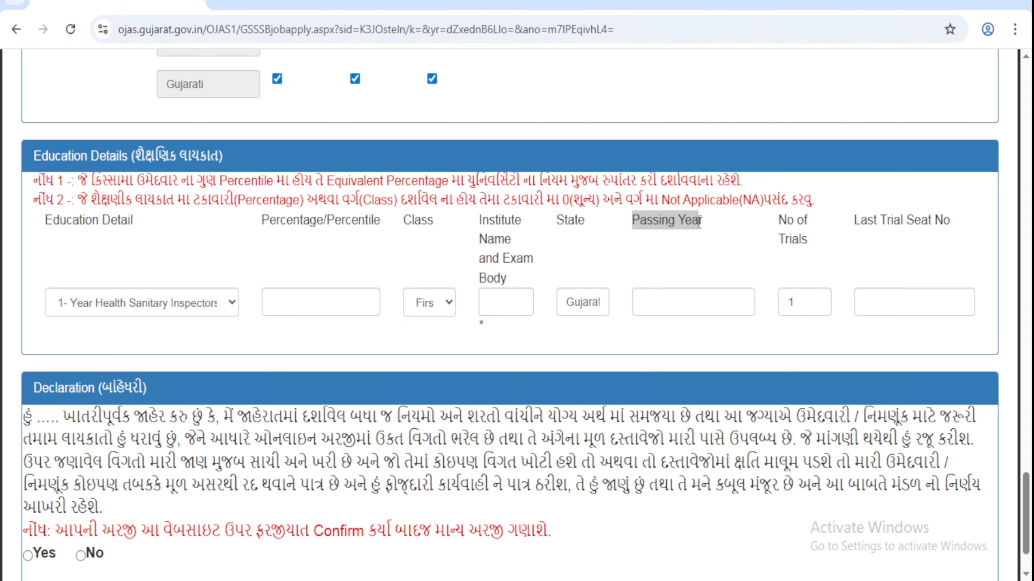
click(693, 313)
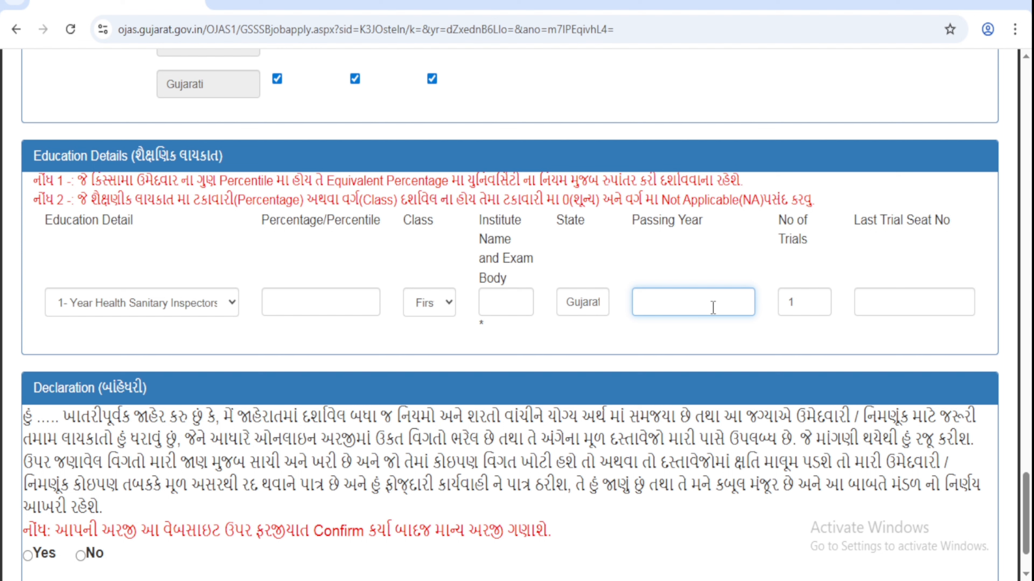
double_click(787, 302)
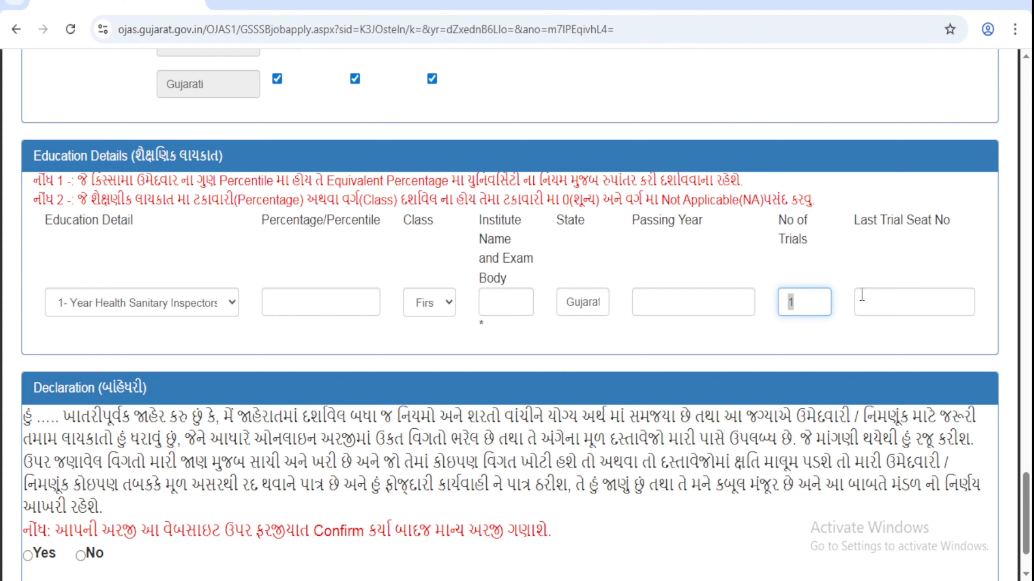
click(805, 296)
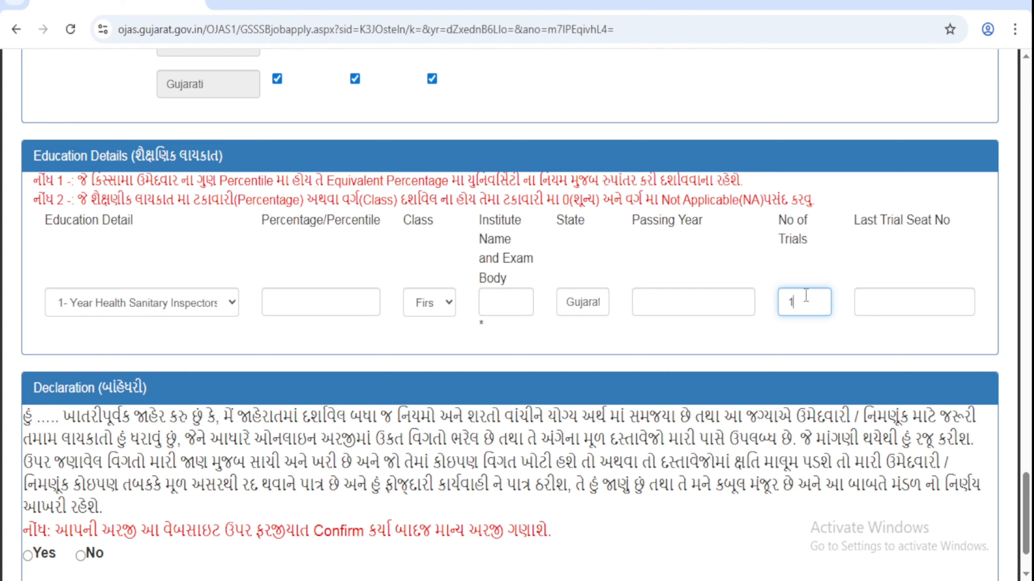
click(899, 307)
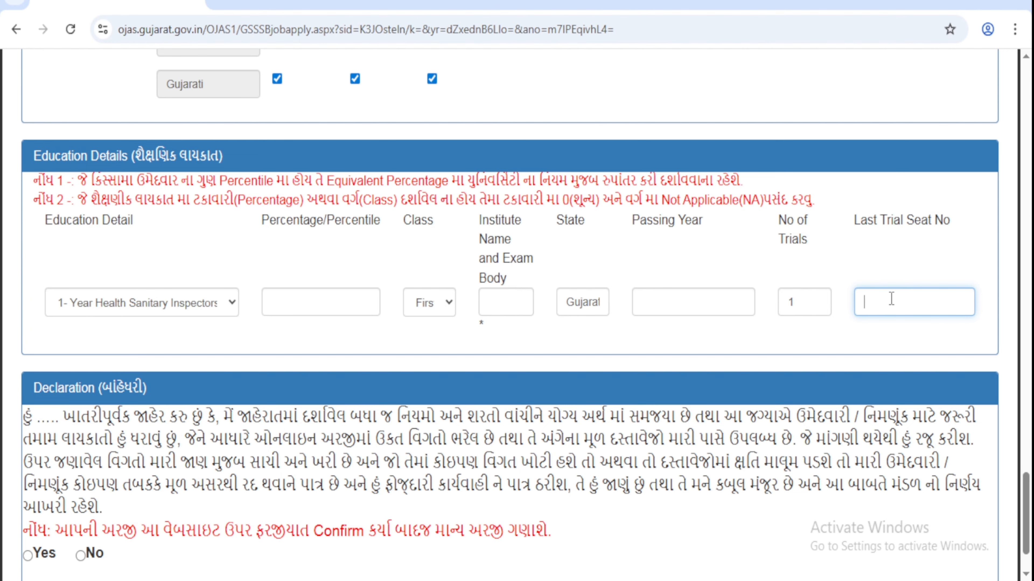
scroll(891, 300, down, 2)
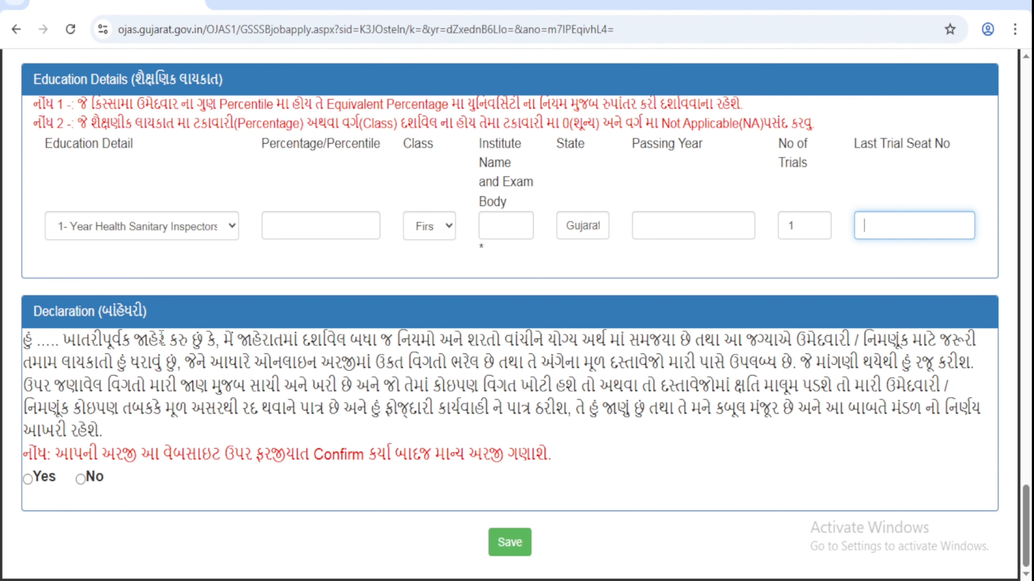
Step: Accept the declaration, save the application, and copy the application number from the receipt
click(28, 479)
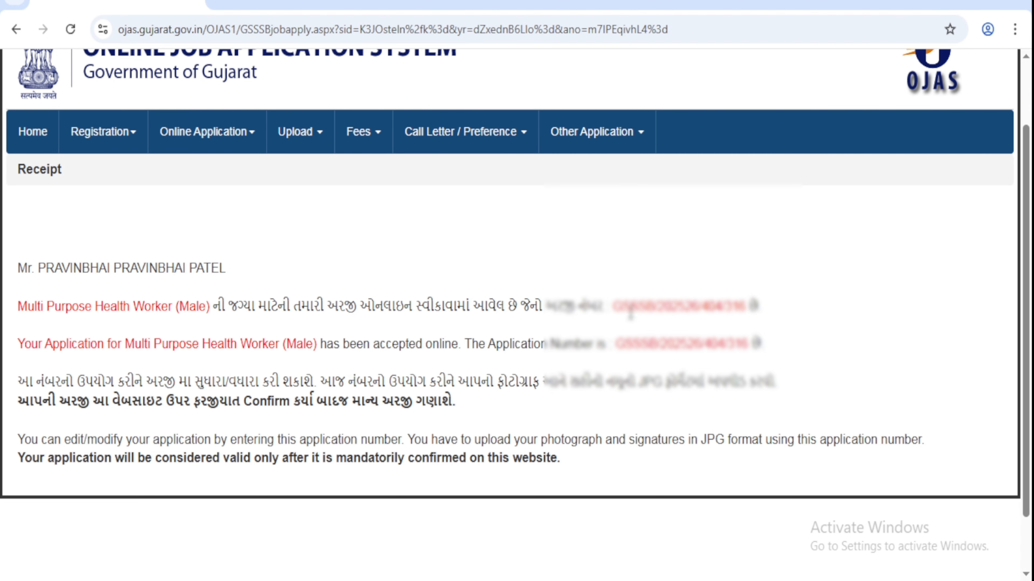
drag(613, 308, 745, 301)
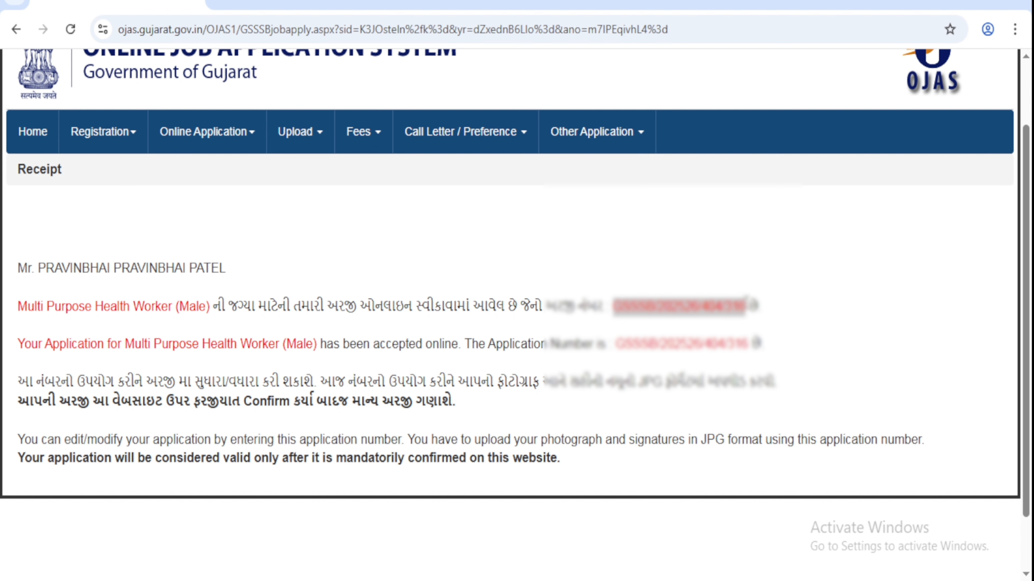
drag(612, 308, 749, 305)
right_click(723, 313)
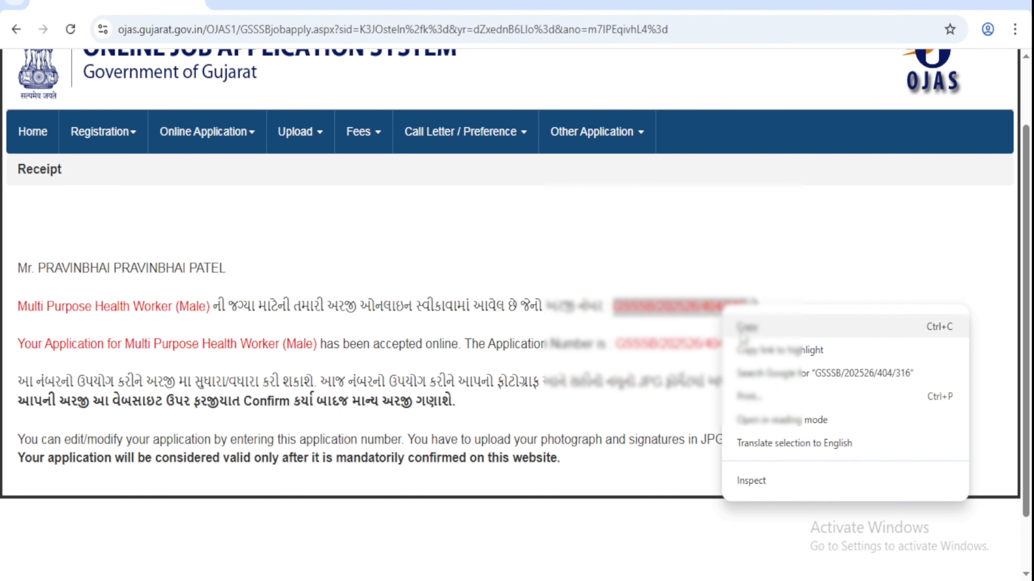
click(747, 328)
click(233, 150)
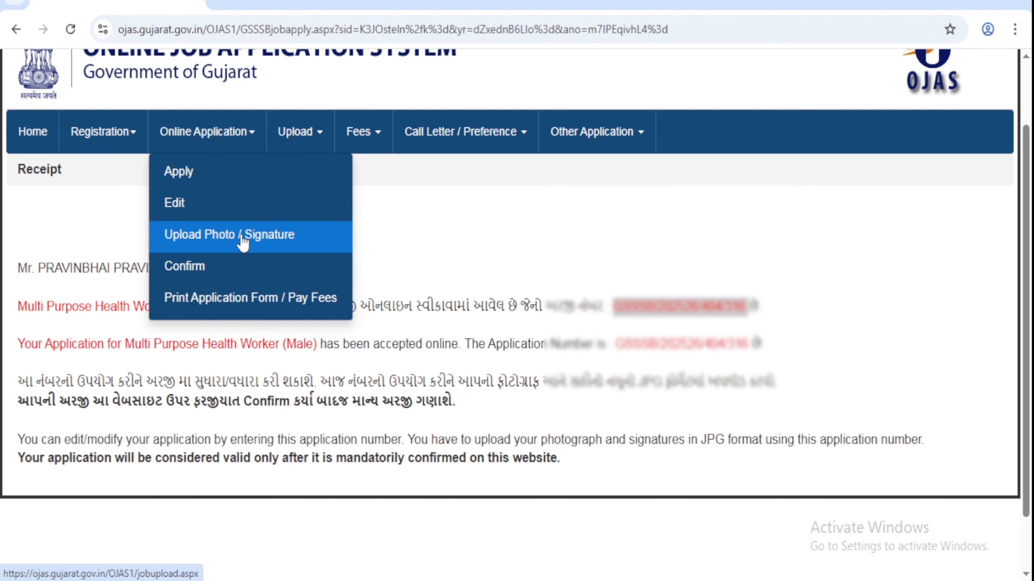
Step: Access Upload Photo / Signature using the pasted application number, birth date 01/01/2000 and the captcha
click(263, 240)
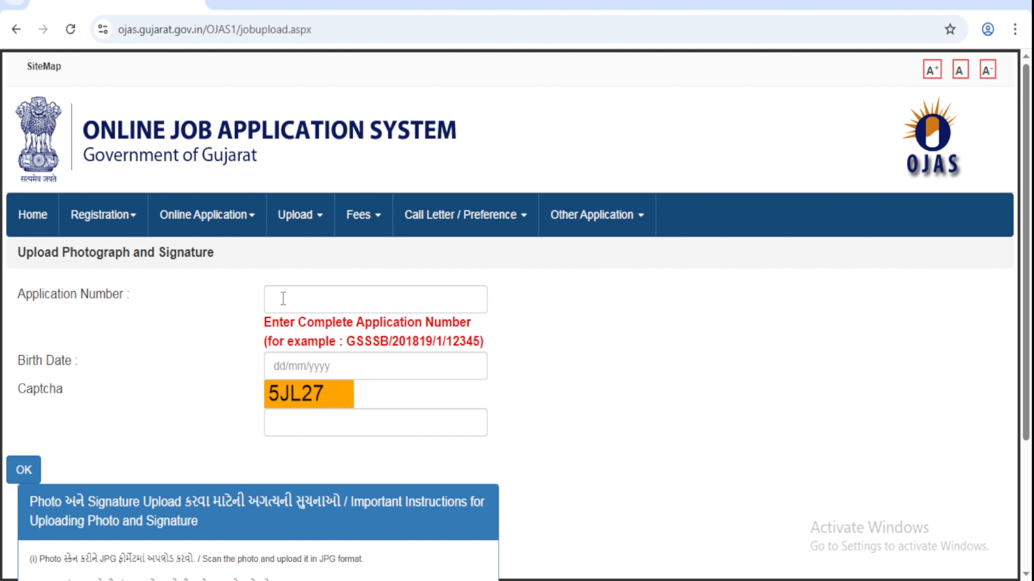
click(283, 299)
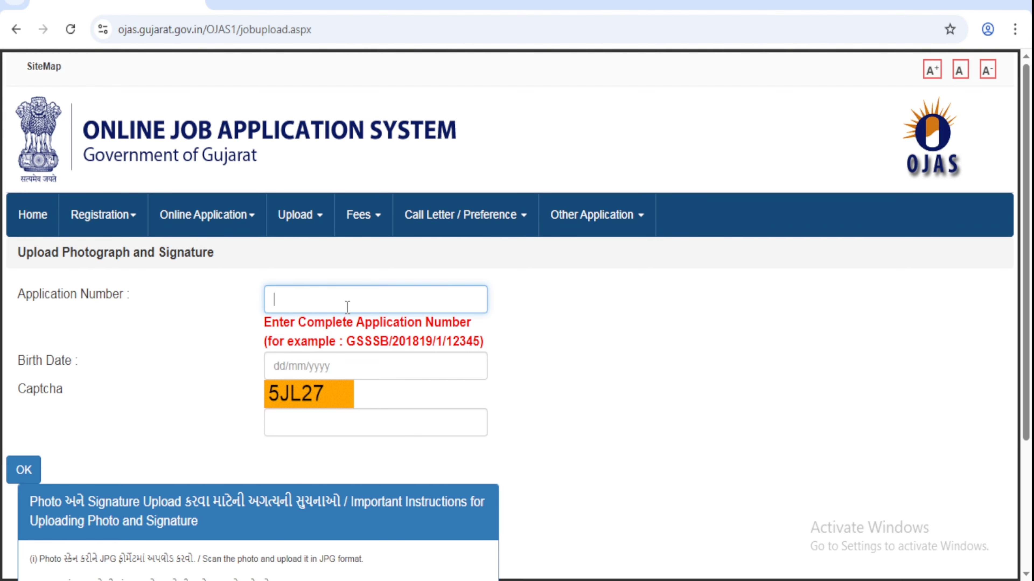
key(ctrl+v)
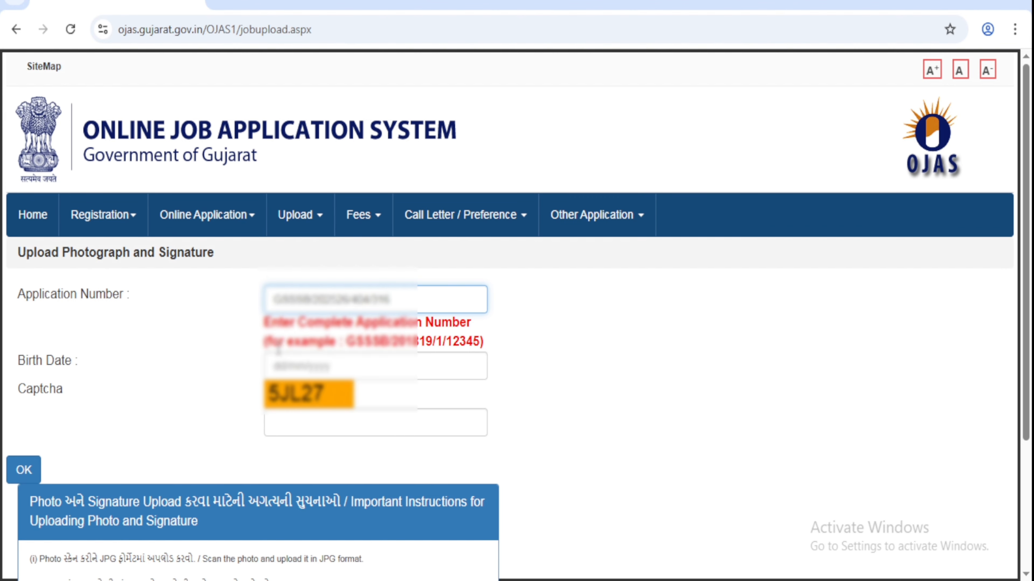
click(411, 371)
text(01/01/2000)
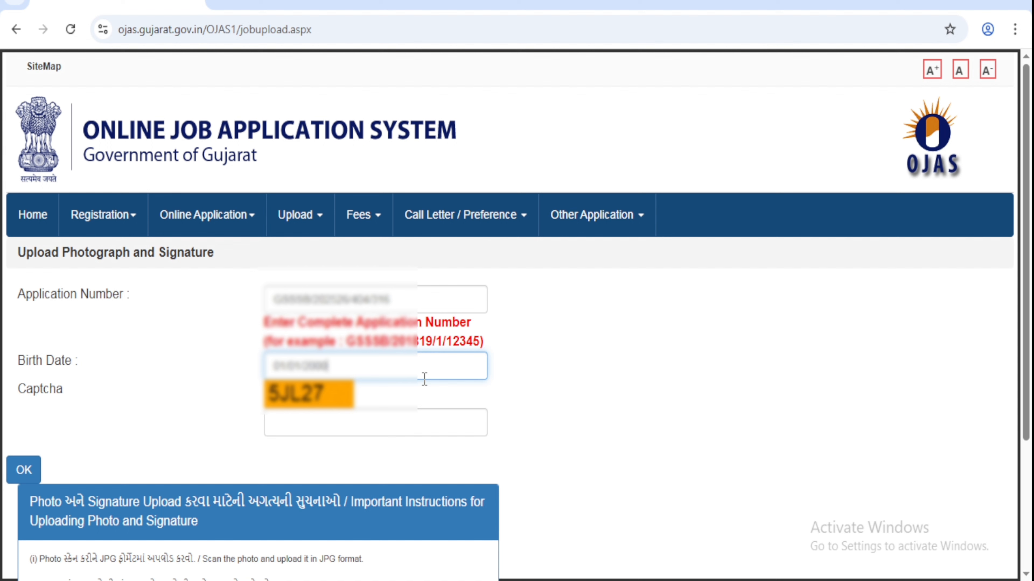
click(351, 416)
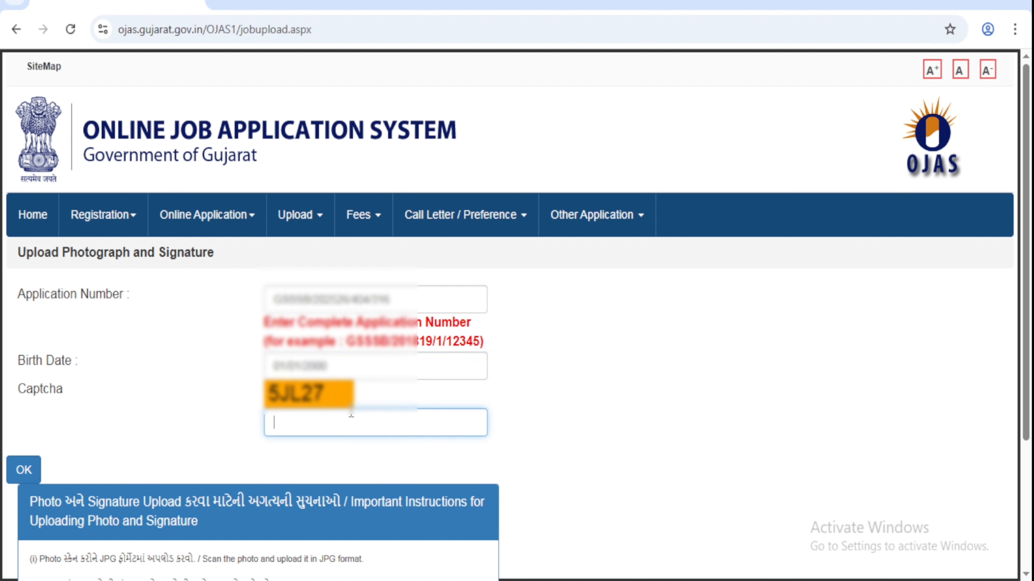
text(5JL27)
click(28, 473)
scroll(517, 292, down, 10)
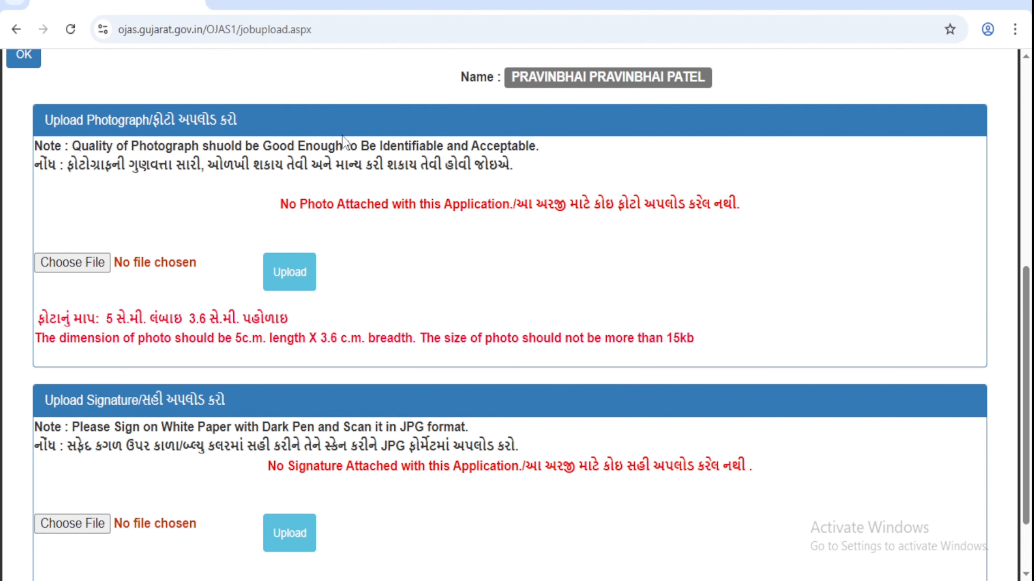
drag(154, 119, 243, 130)
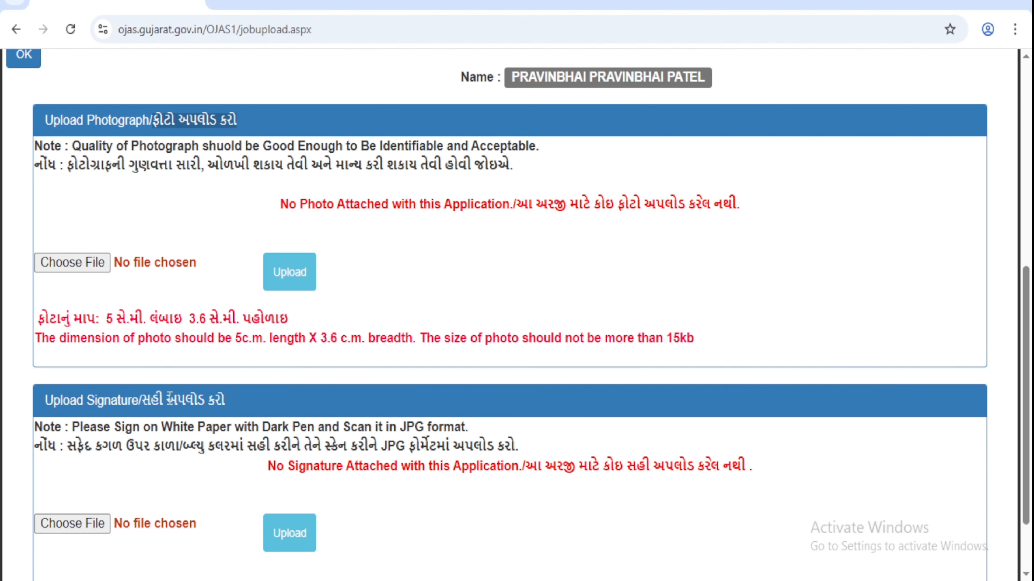
drag(168, 399, 236, 400)
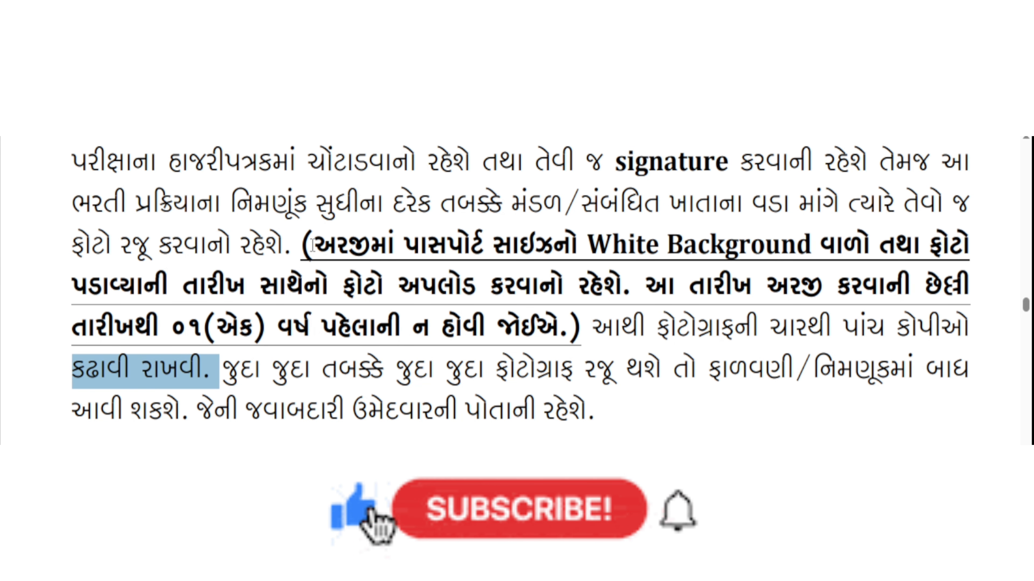
drag(312, 246, 591, 245)
click(594, 245)
double_click(593, 245)
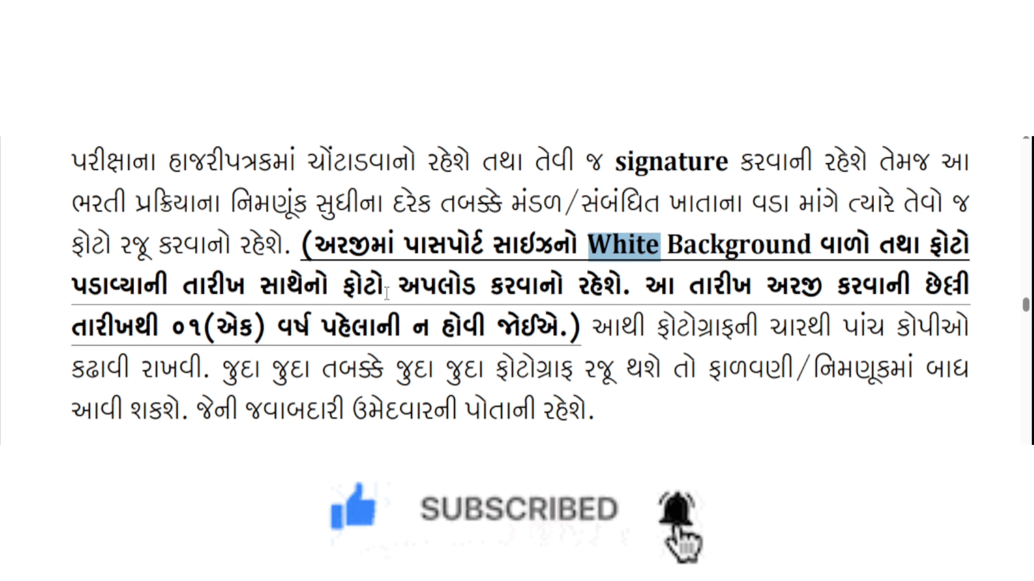
click(423, 286)
drag(423, 286, 557, 286)
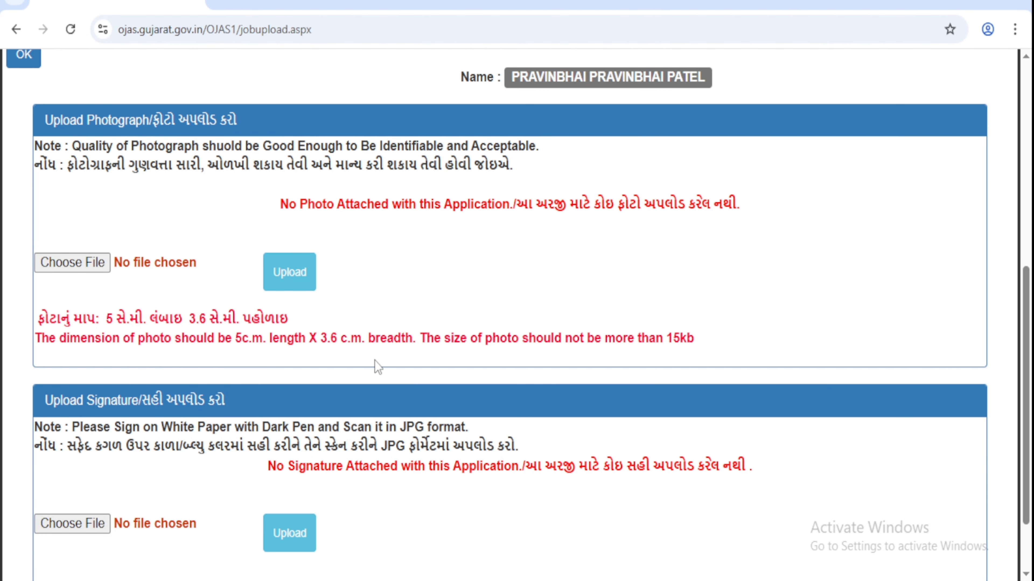
drag(697, 340, 672, 337)
scroll(428, 382, down, 2)
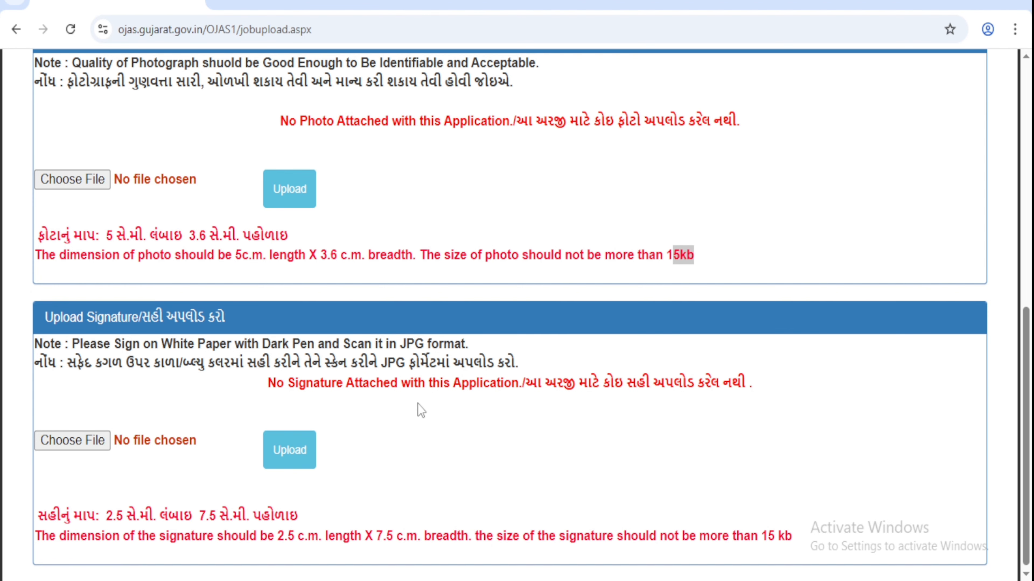
drag(792, 537, 756, 542)
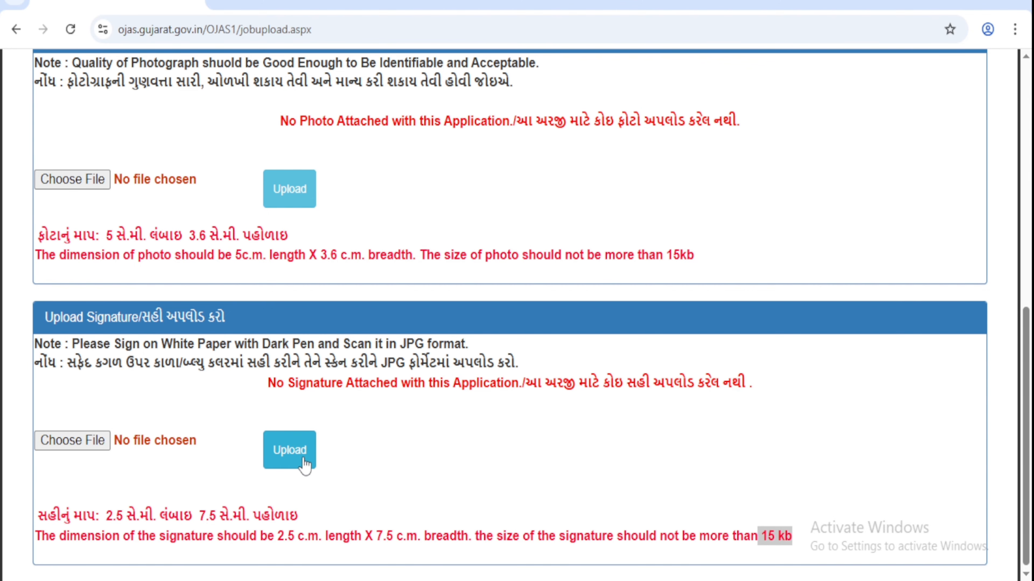
scroll(354, 449, up, 10)
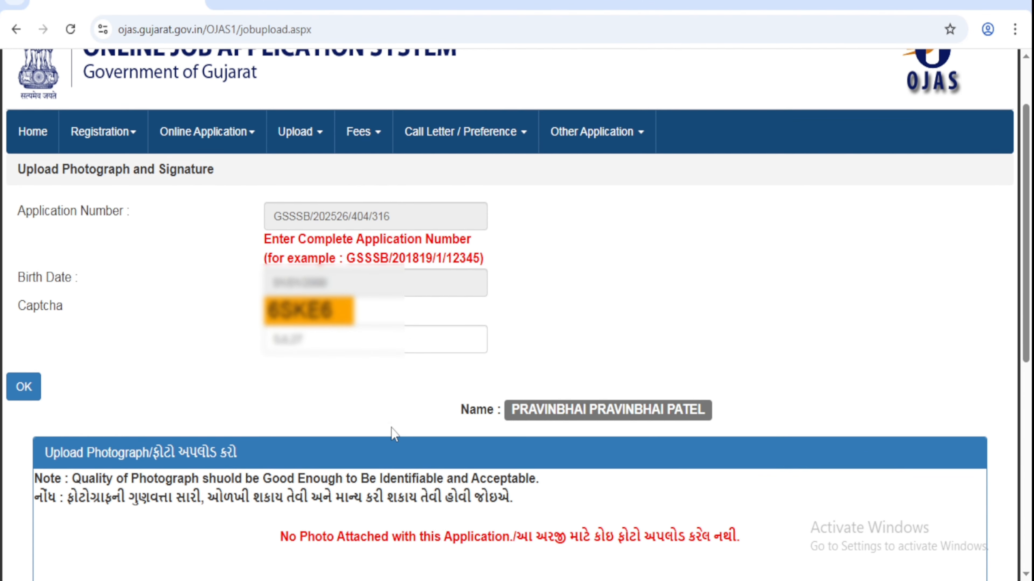
scroll(391, 427, up, 2)
mouse_move(231, 220)
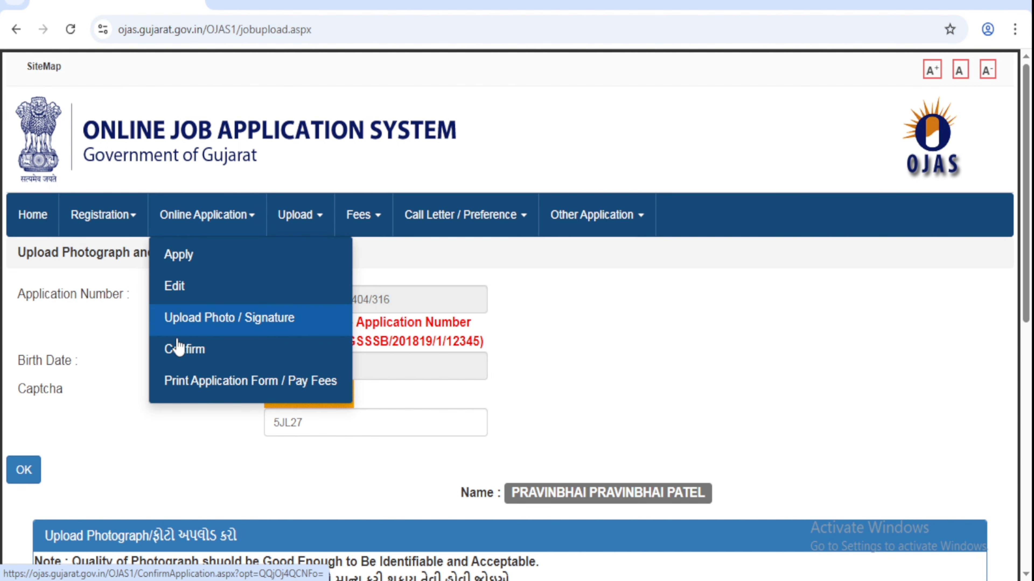
Step: On Confirm Application, submit the suggested application number, birth date 01/01/2000 and the captcha
click(236, 364)
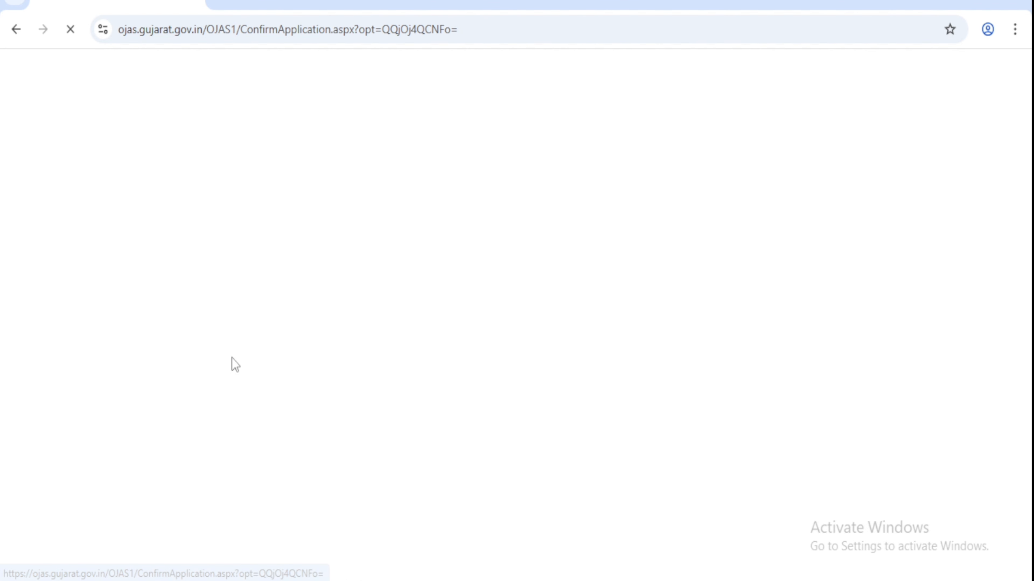
scroll(281, 237, down, 1)
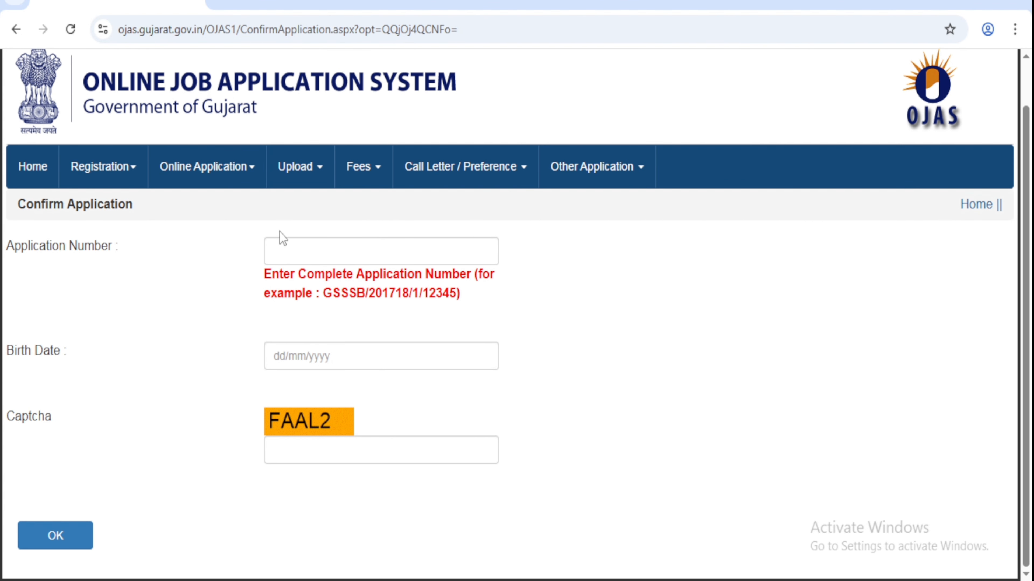
click(274, 248)
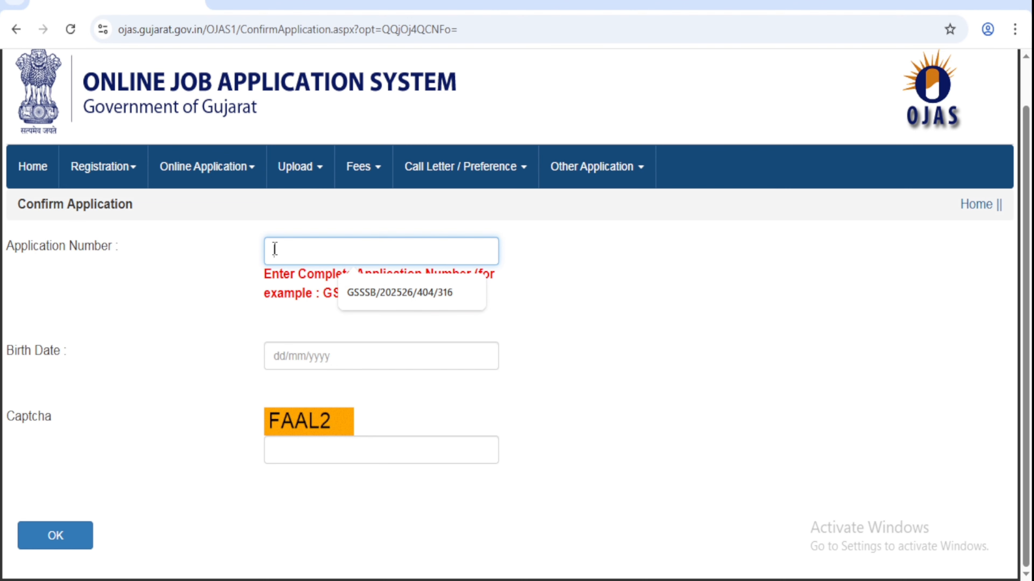
key(Down)
key(Return)
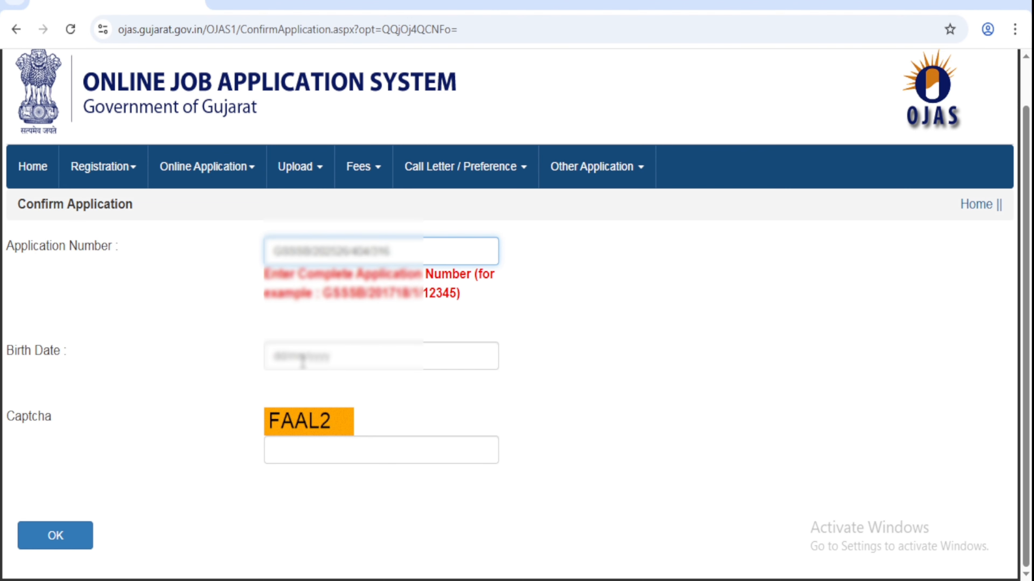
click(280, 364)
text(01)
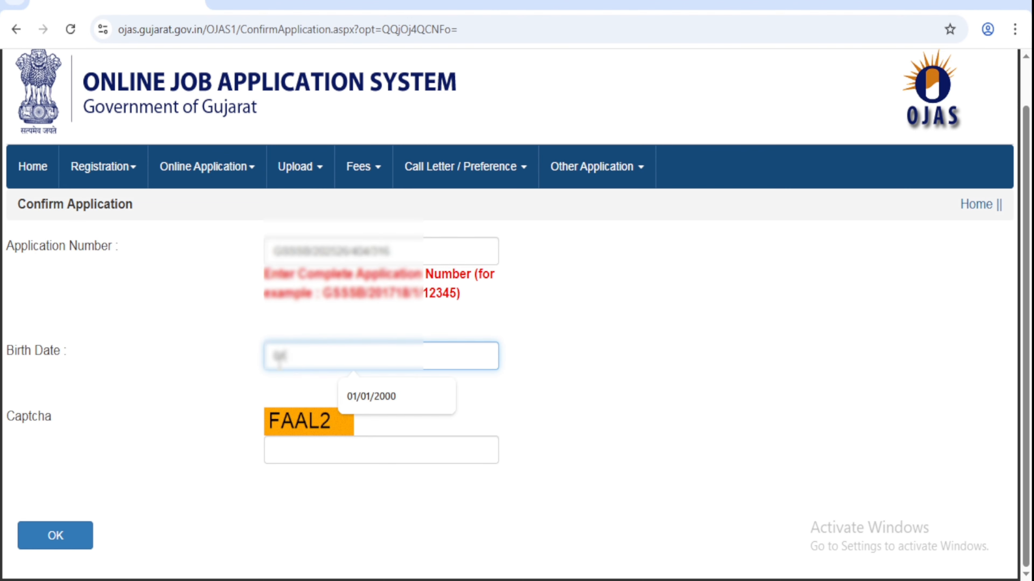
text(/01/2000)
click(302, 449)
text(FA)
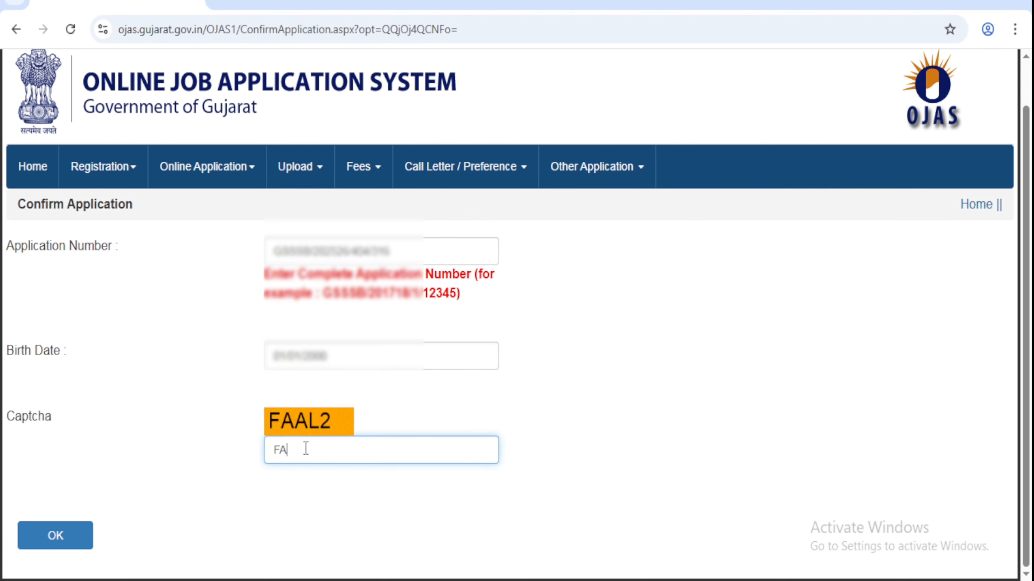
text(AL2)
click(43, 544)
Step: Confirm the Multi Purpose Health Worker (Male) application and accept the final warning to get a receipt
key(ctrl+plus)
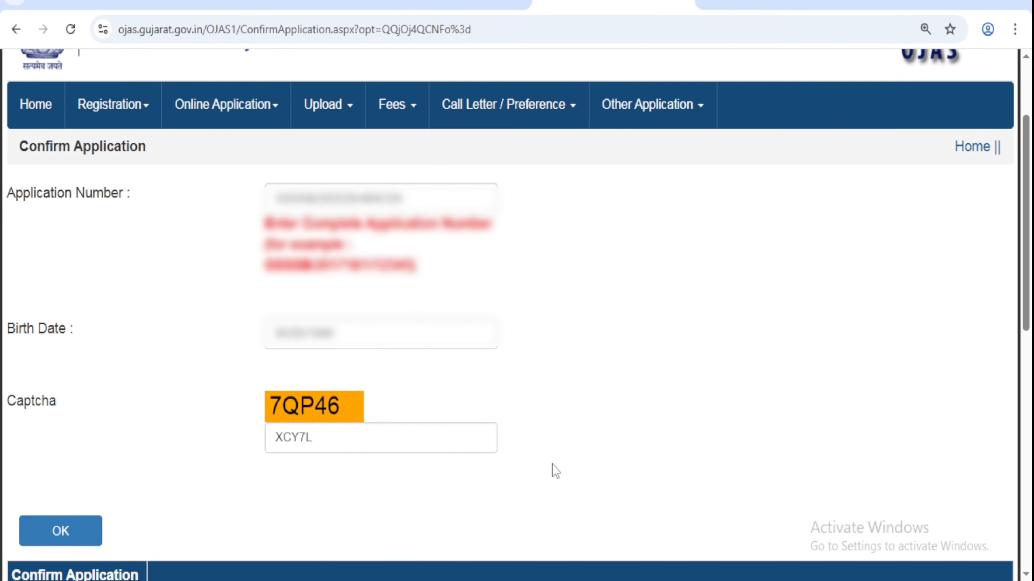
scroll(554, 471, down, 10)
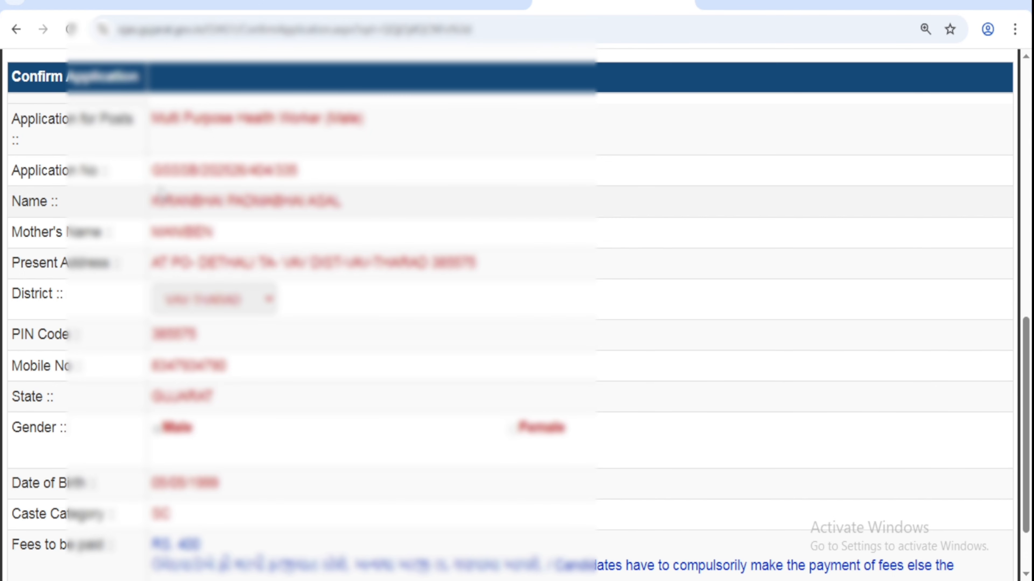
scroll(245, 302, down, 2)
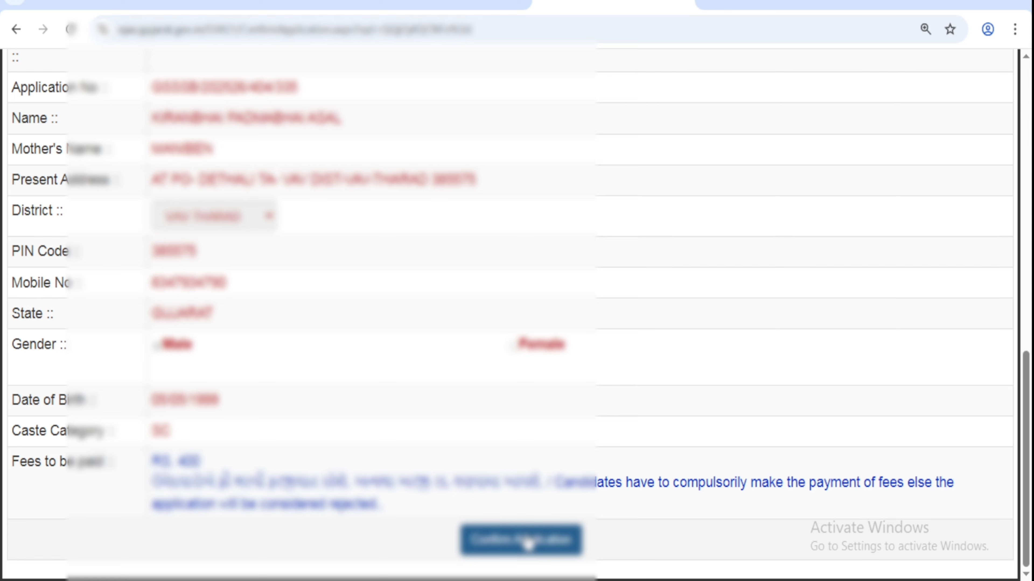
click(528, 541)
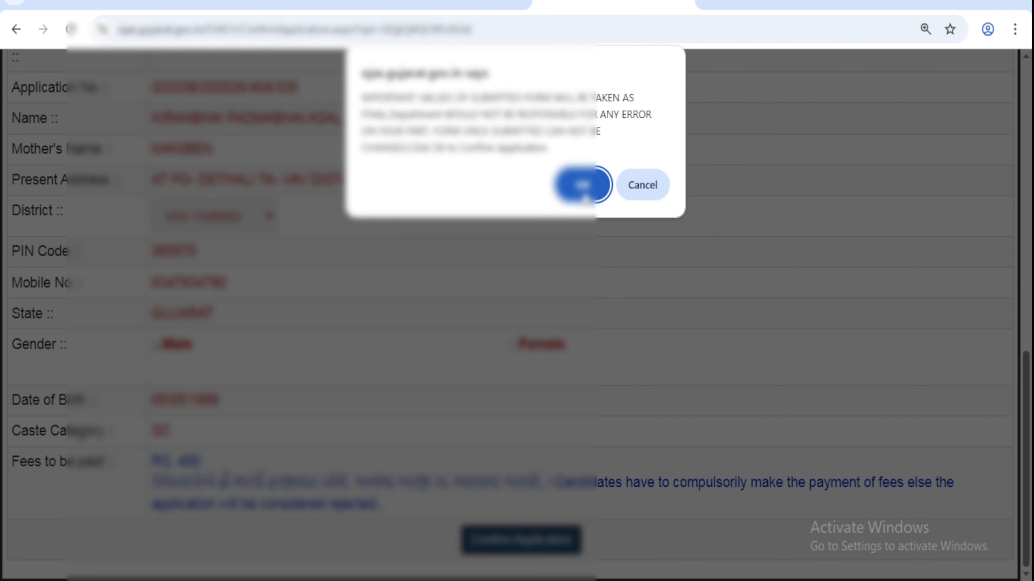
click(582, 192)
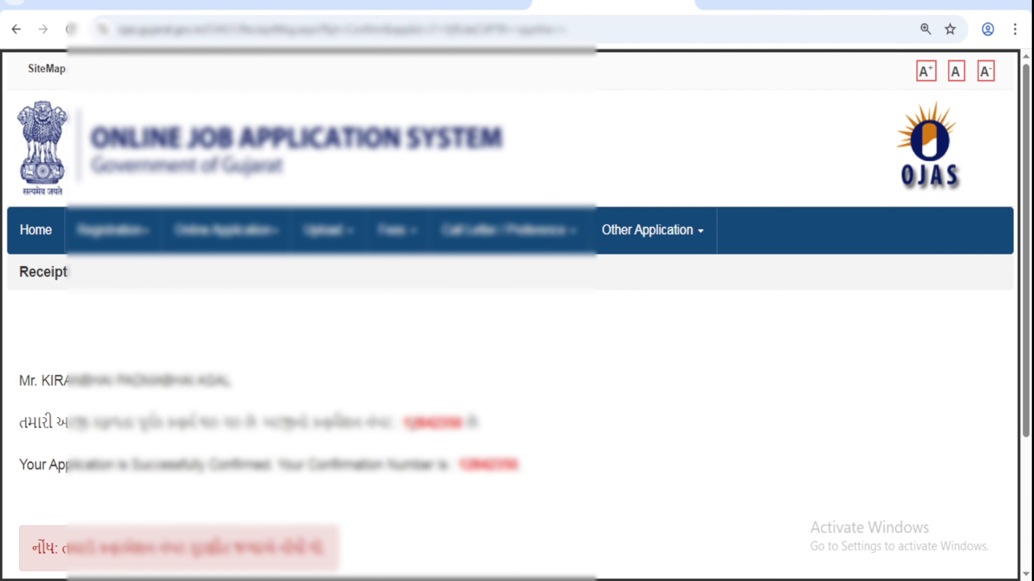
Step: Copy the confirmation number from the receipt and go to the Pay Fees Online form
drag(405, 423, 461, 425)
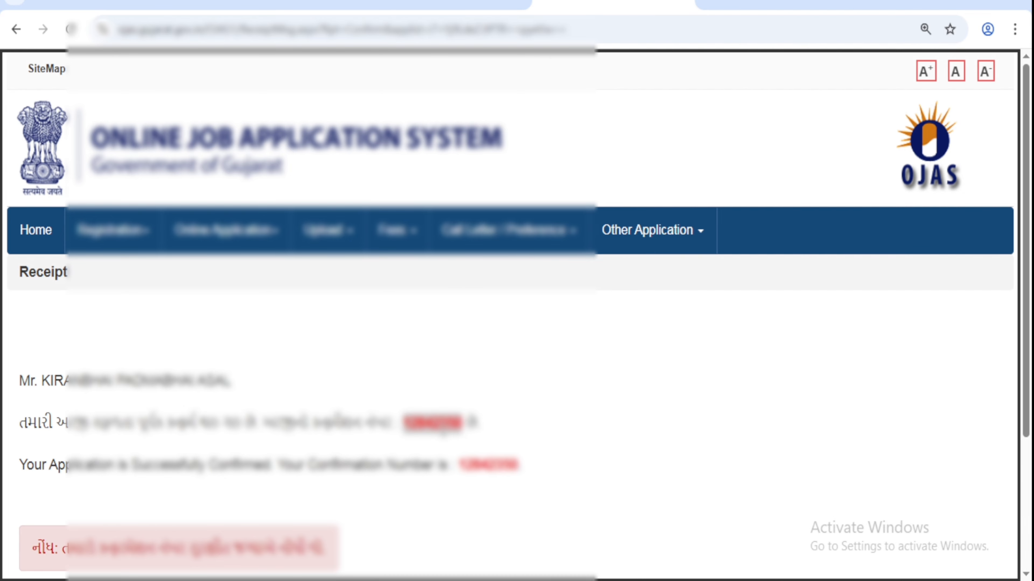
scroll(538, 434, down, 4)
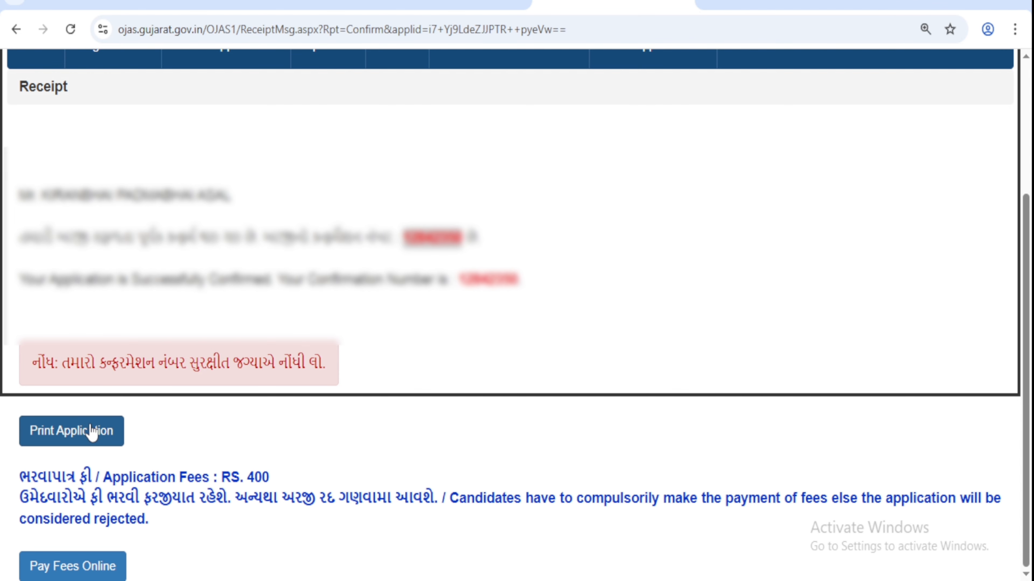
click(88, 571)
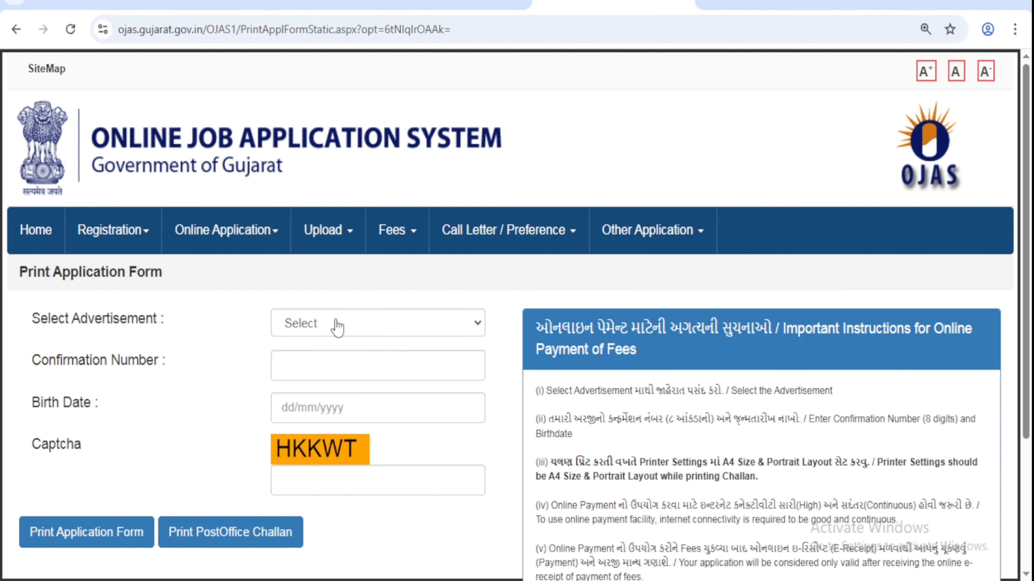
Step: Select advertisement GSSSB/202526/404 for Multi Purpose Health Worker (Male)
click(337, 323)
scroll(444, 201, down, 10)
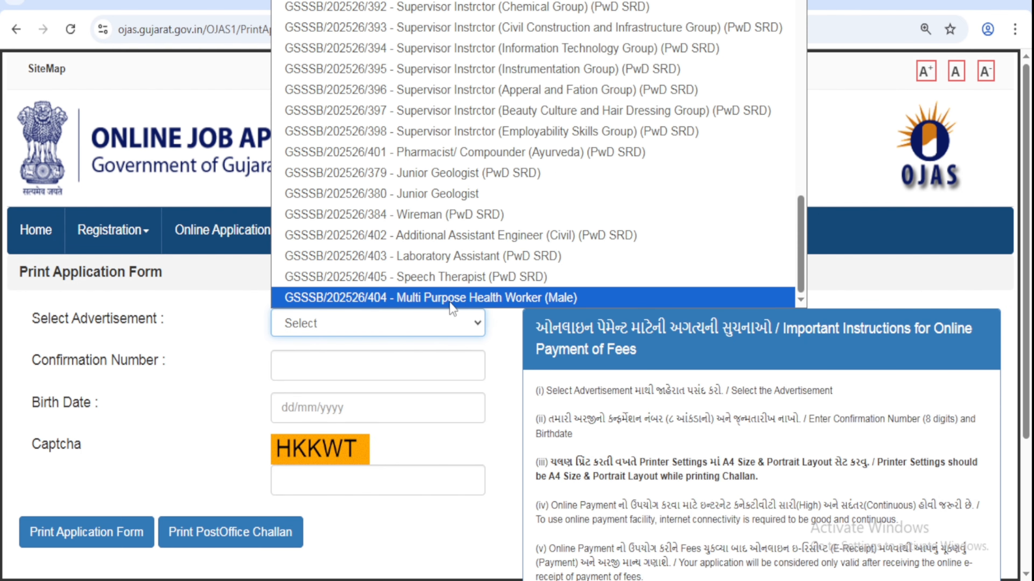
click(508, 300)
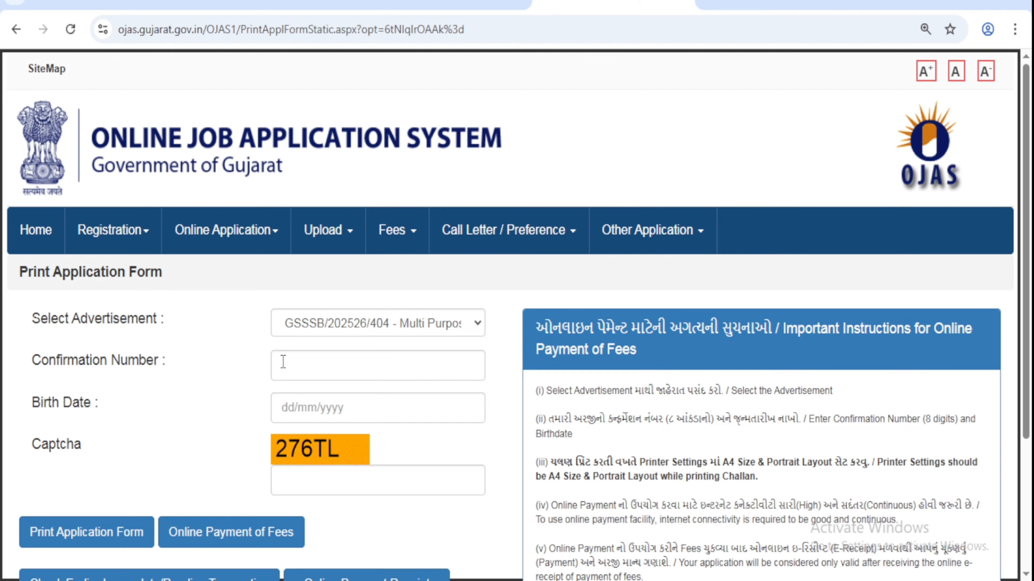
Step: Enter captcha 276TL and proceed to Online Payment of Fees
drag(100, 361, 183, 365)
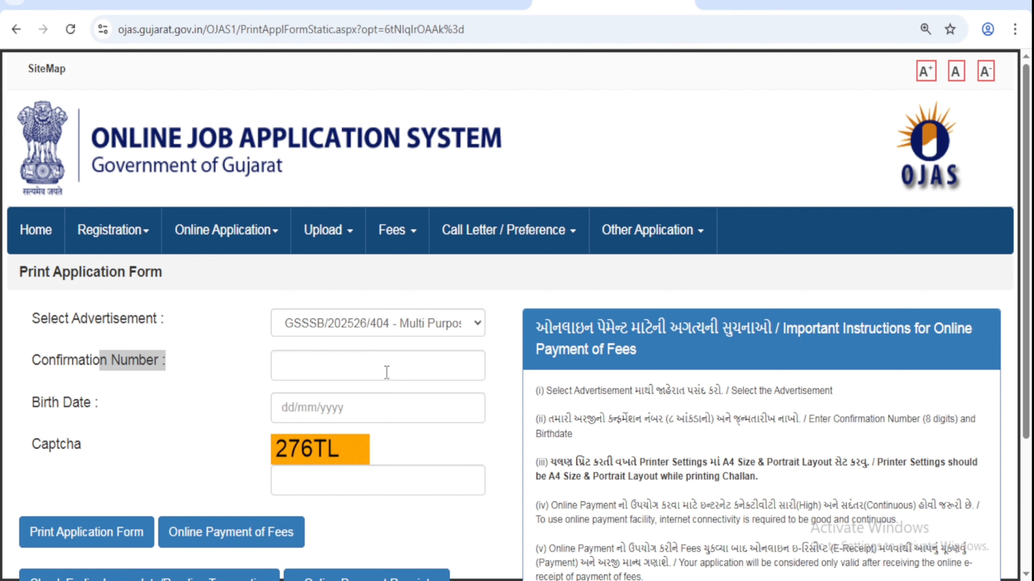
drag(49, 409, 326, 413)
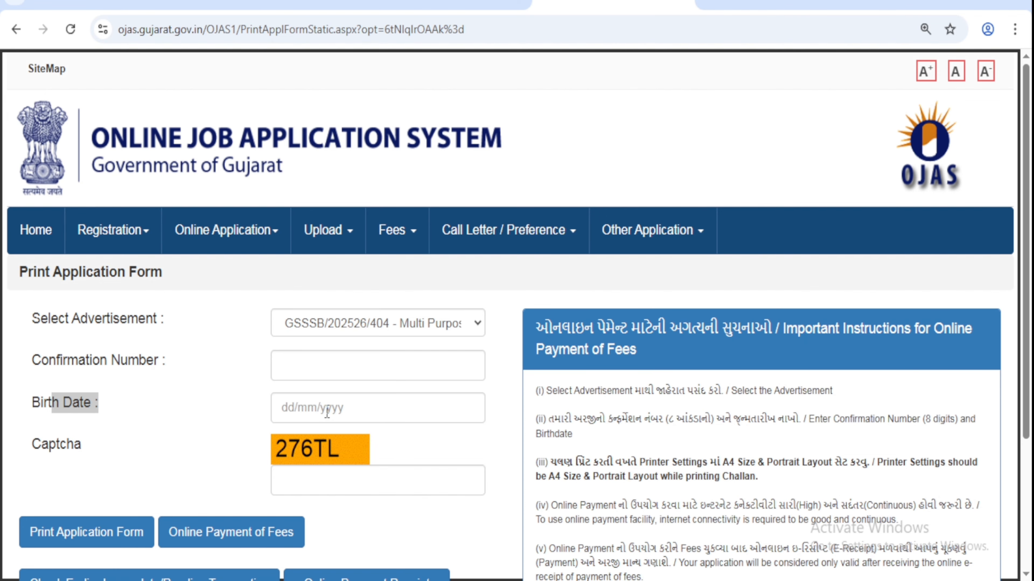
click(320, 481)
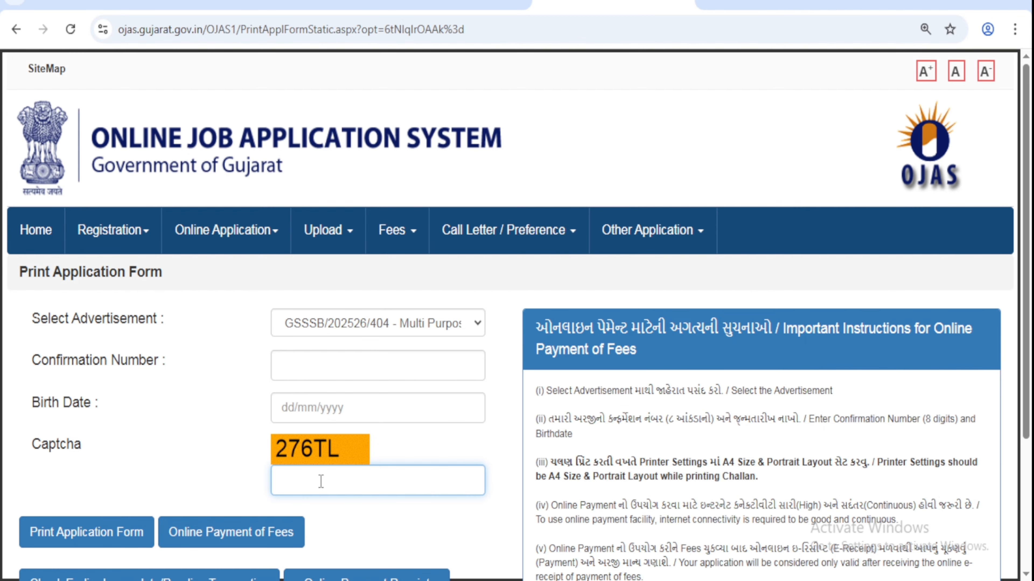
text(276TL)
click(249, 546)
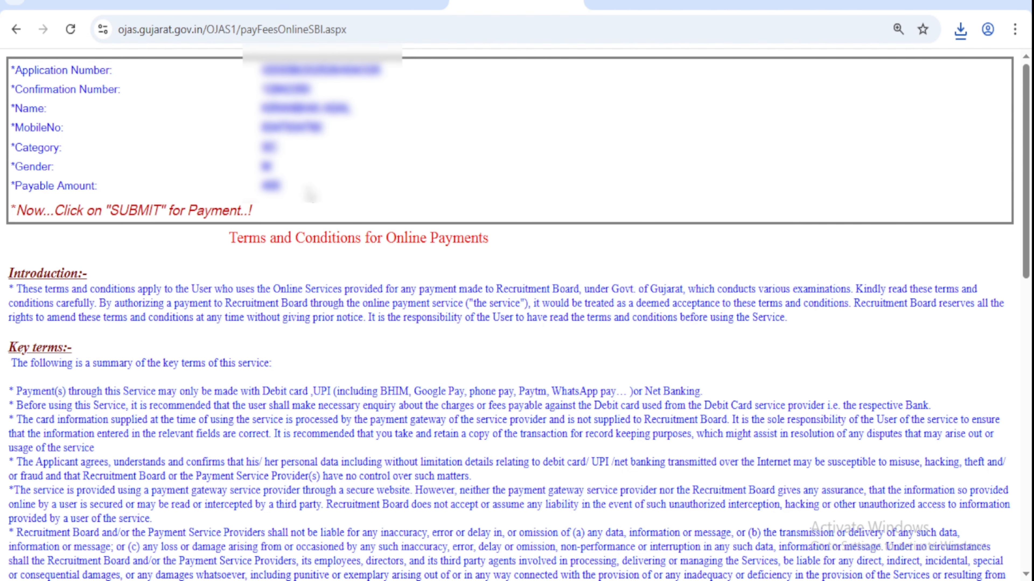
Step: Accept the online payment terms and submit to reach SBIePay Payment Details
scroll(490, 261, down, 8)
scroll(491, 262, down, 9)
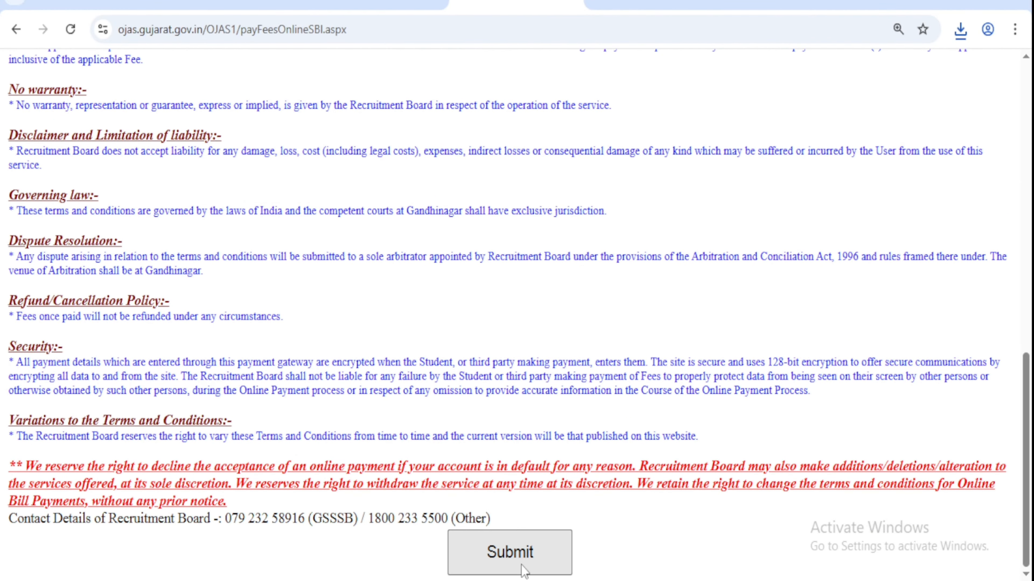
click(494, 547)
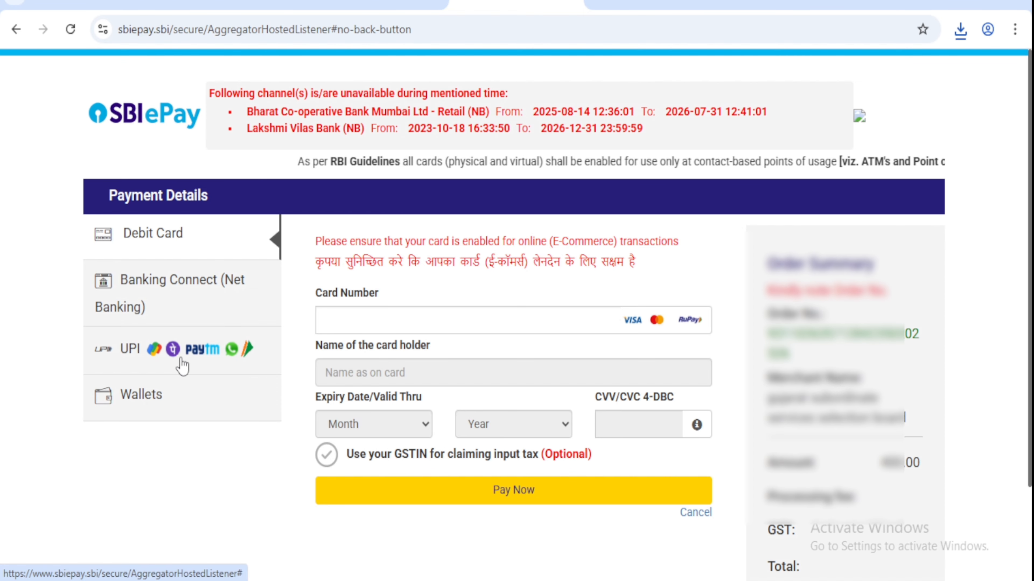
Step: Choose UPI QR to pay the 400.00 INR fee, then hype a YouTube video
click(198, 358)
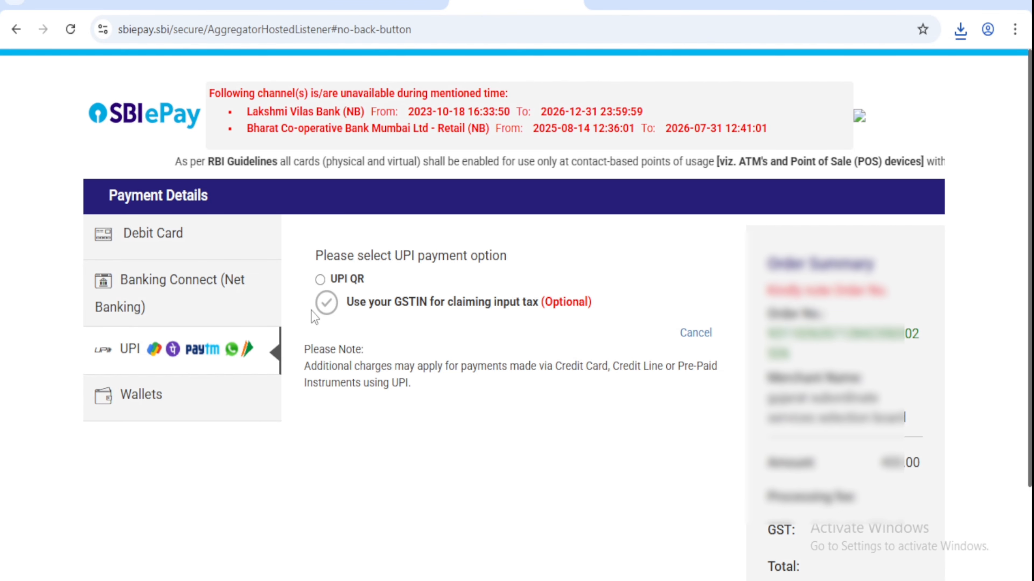
click(320, 280)
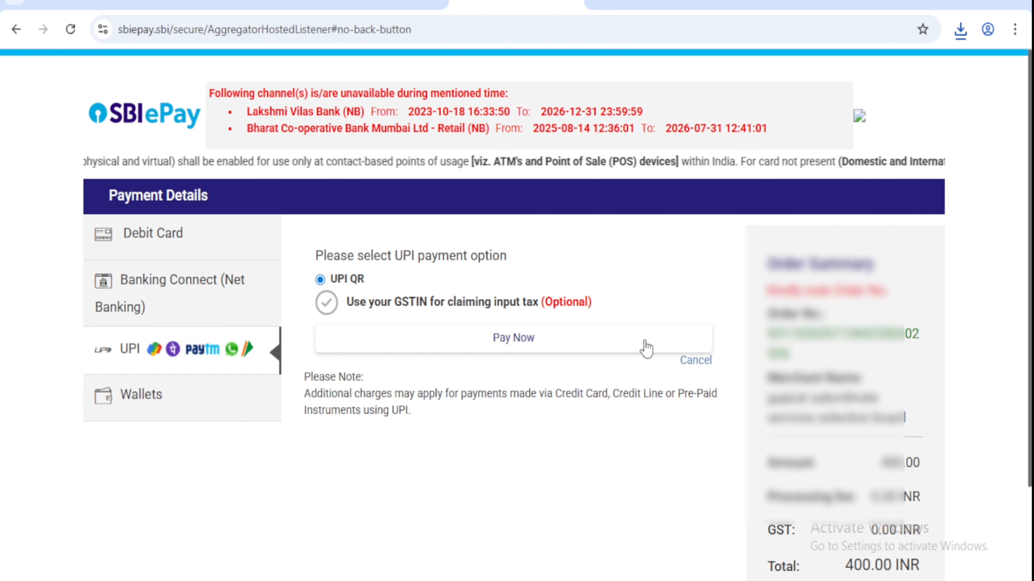
click(517, 344)
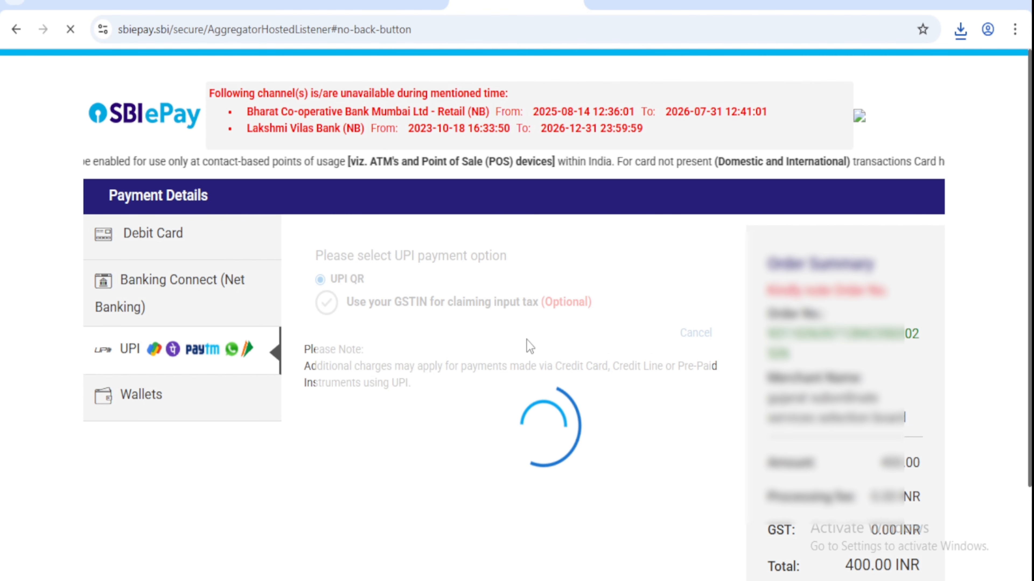
scroll(659, 303, down, 2)
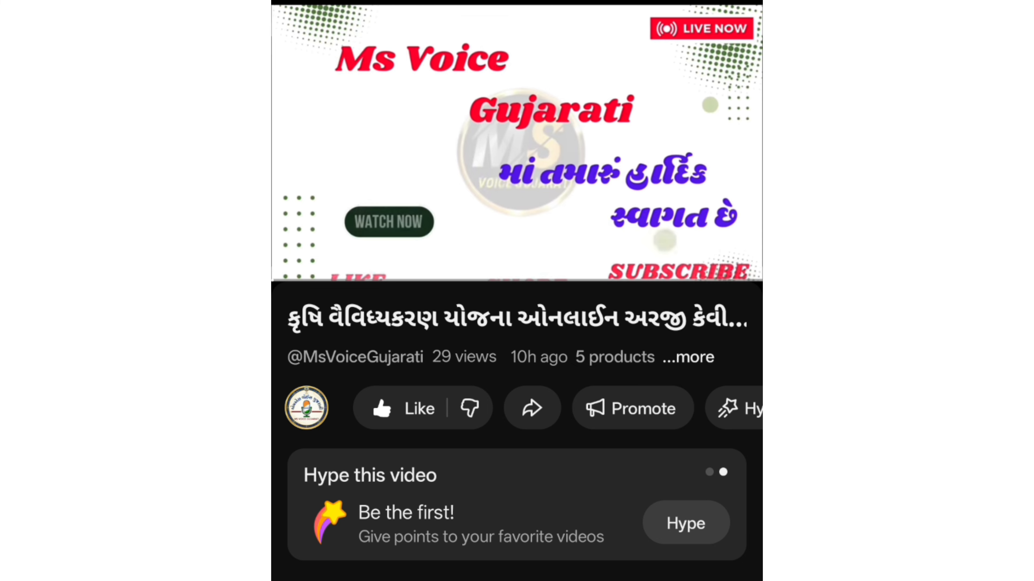
click(685, 523)
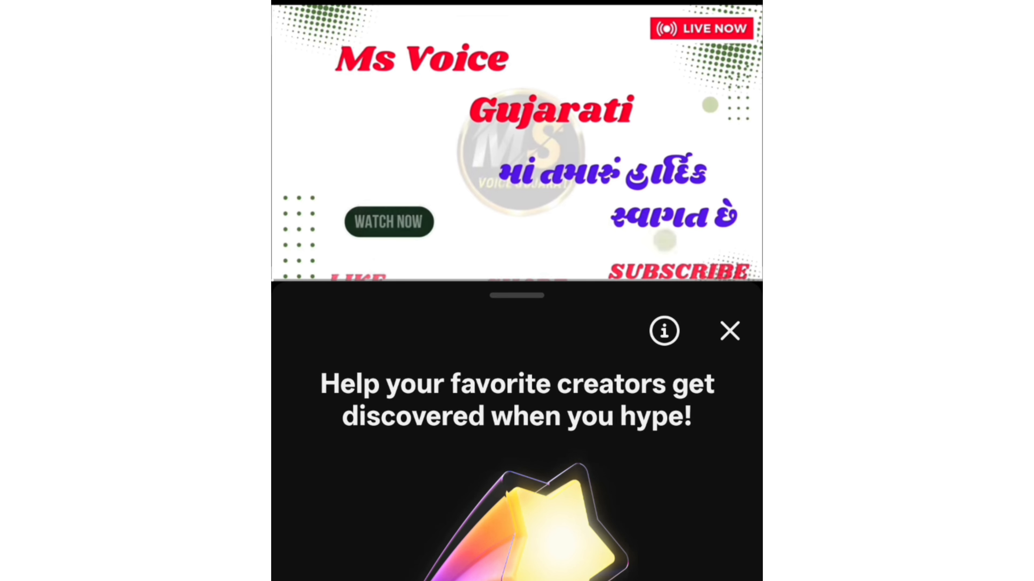